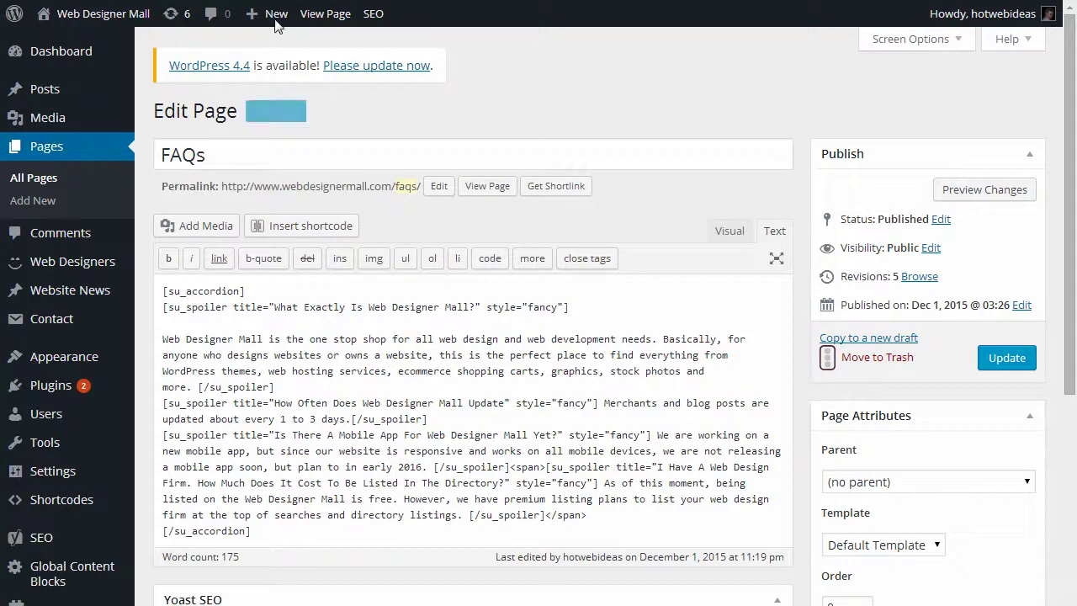
# Open the published FAQs page from the admin bar's View Page link.
pyautogui.click(325, 14)
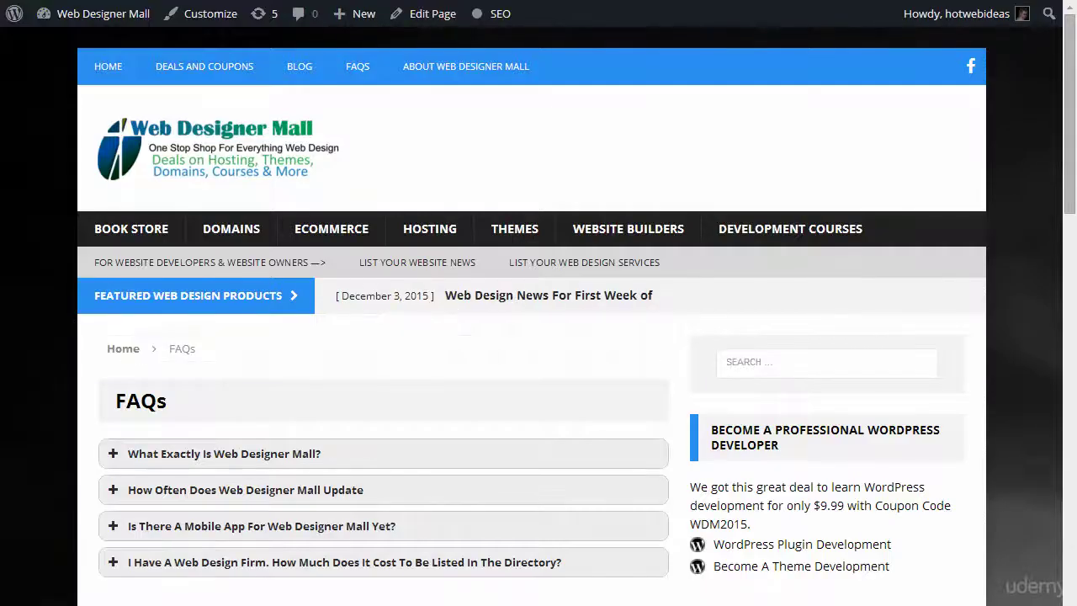
# Scroll through the live FAQs page, then return to its Edit Page screen.
pyautogui.scroll(-2, 252, 481)
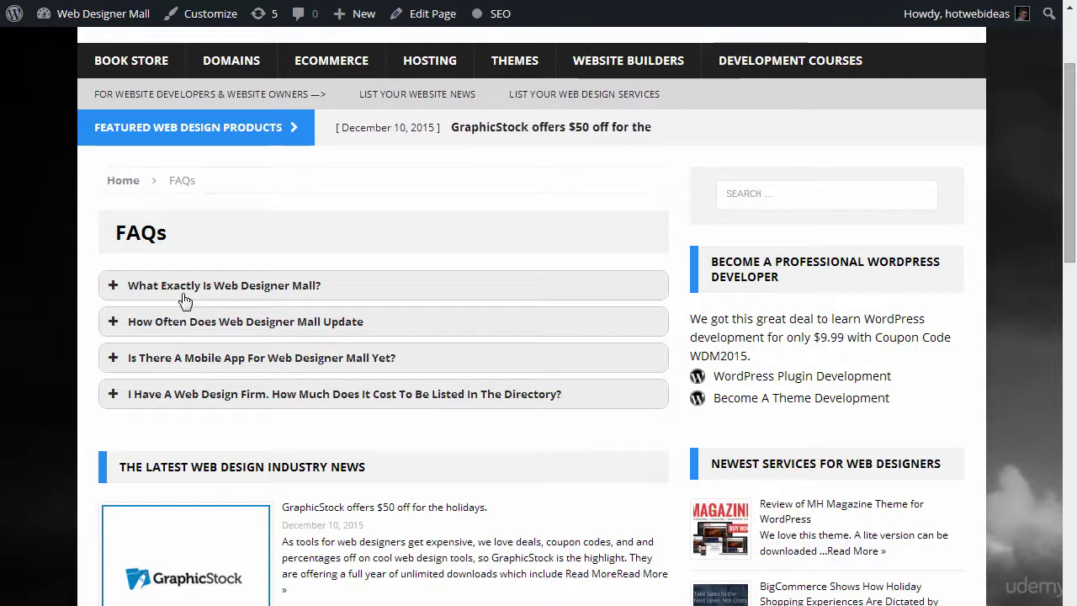
pyautogui.click(432, 14)
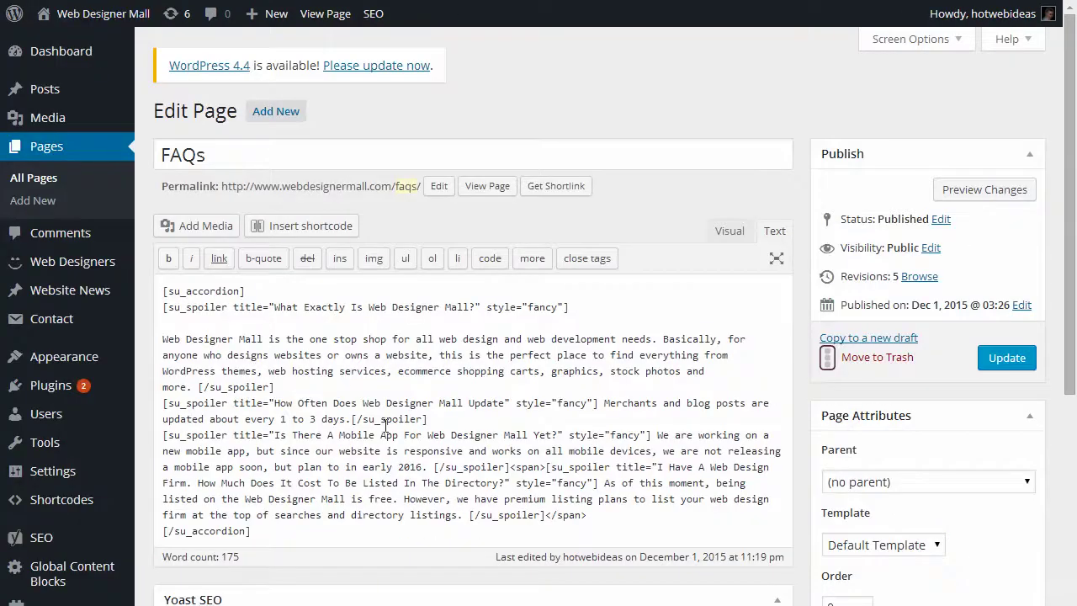
# Insert a blank line above the [su_accordion] shortcode in the FAQs Text editor.
pyautogui.doubleClick(169, 290)
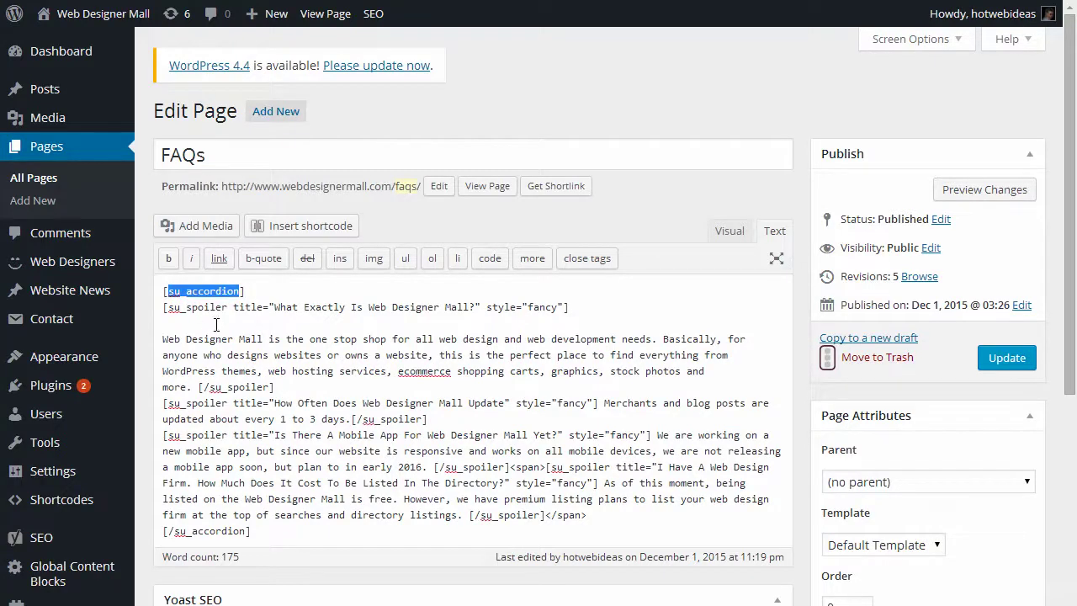
pyautogui.doubleClick(193, 307)
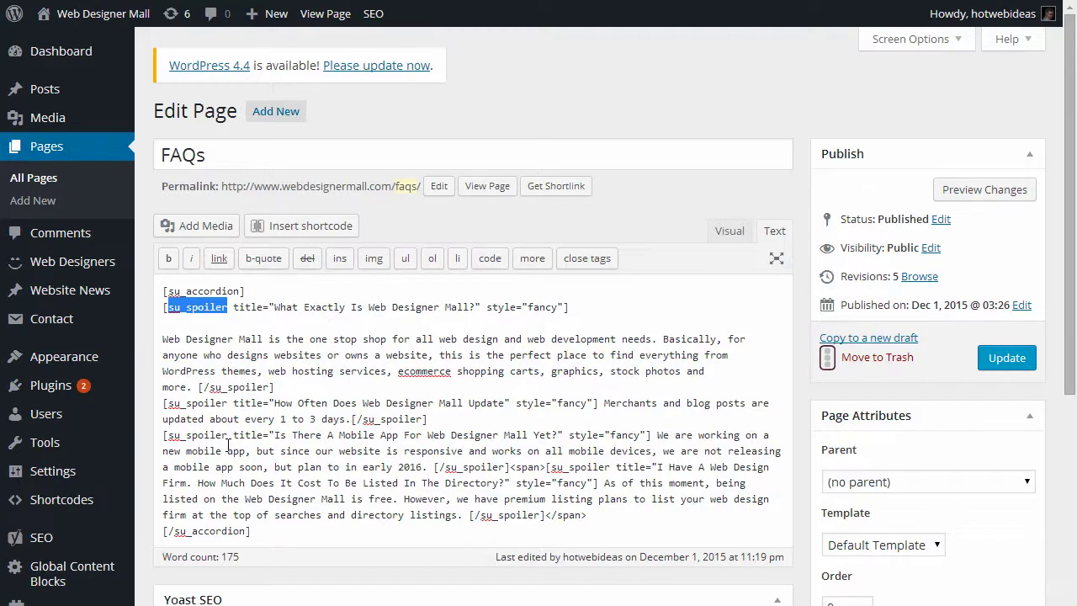
pyautogui.click(276, 292)
pyautogui.press('Home')
pyautogui.press('Return')
# Start a new page titled 'Accordion', leaving the FAQs edits unsaved.
pyautogui.click(284, 114)
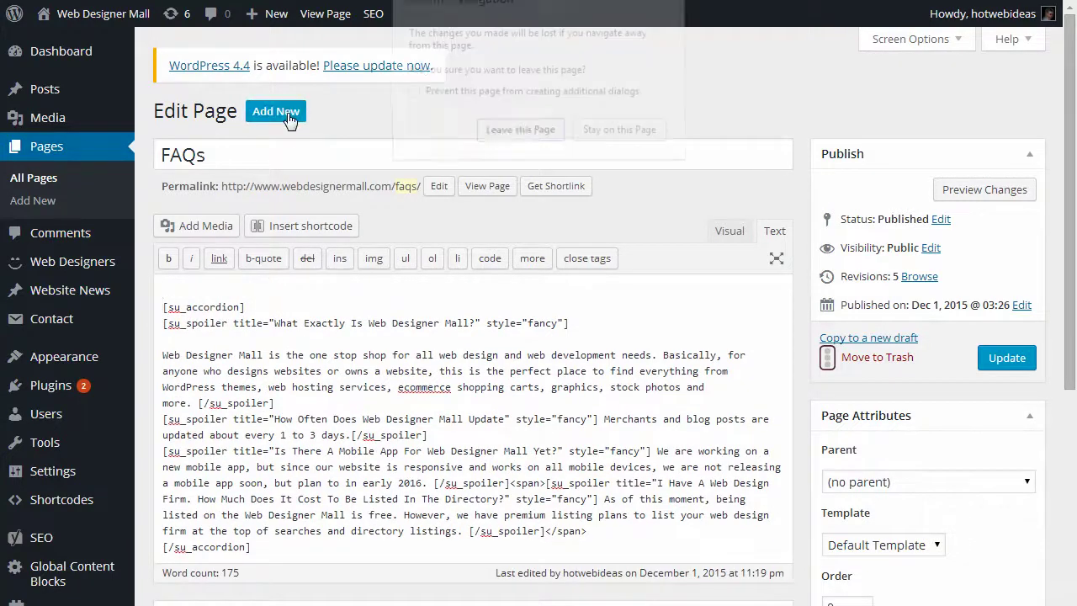
pyautogui.click(528, 129)
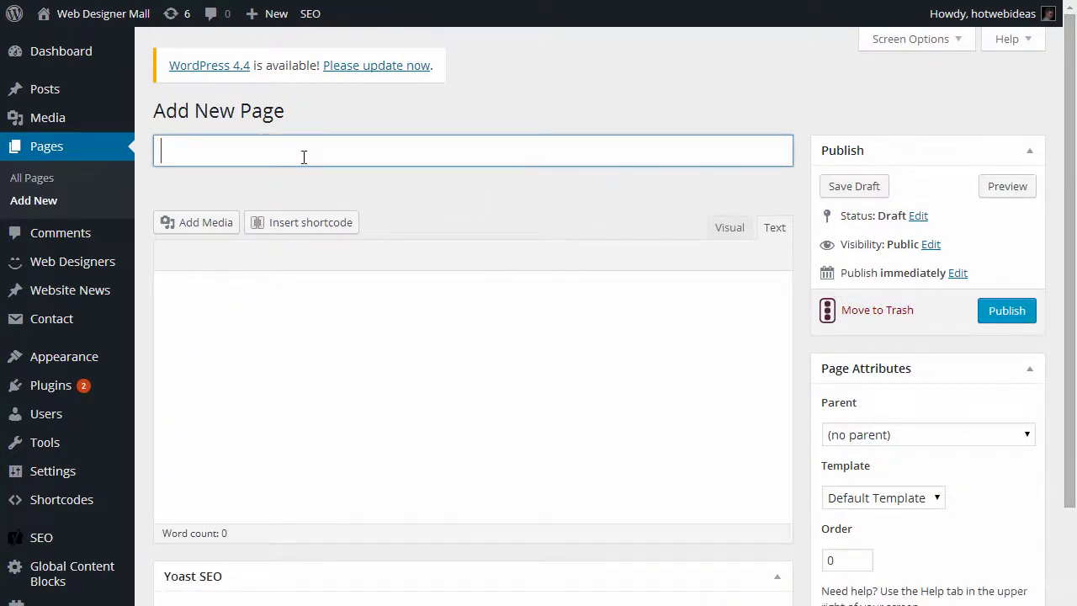
pyautogui.write('Accordion')
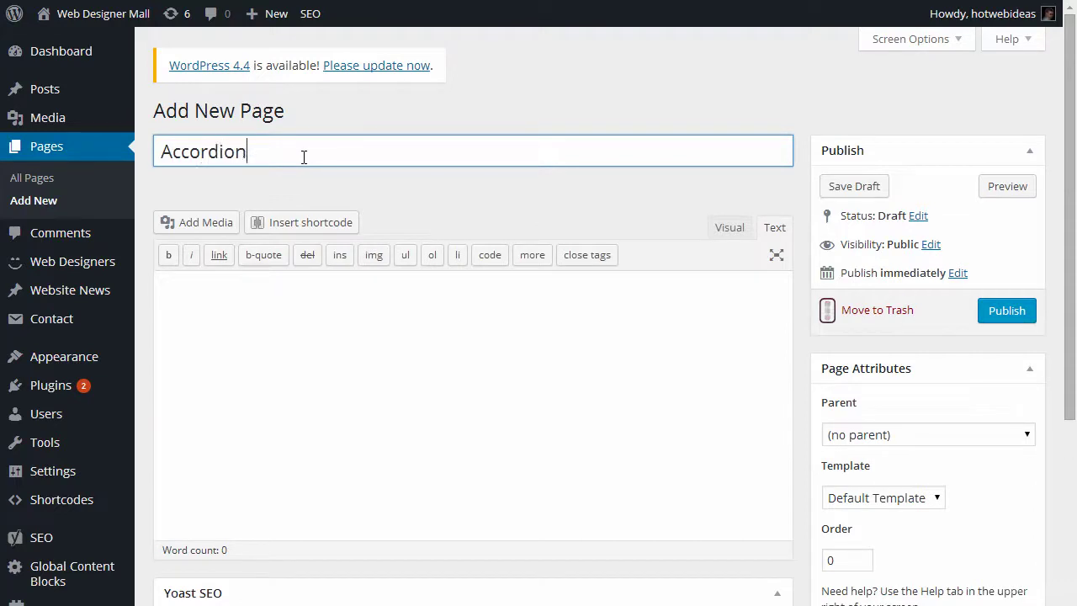
pyautogui.click(298, 367)
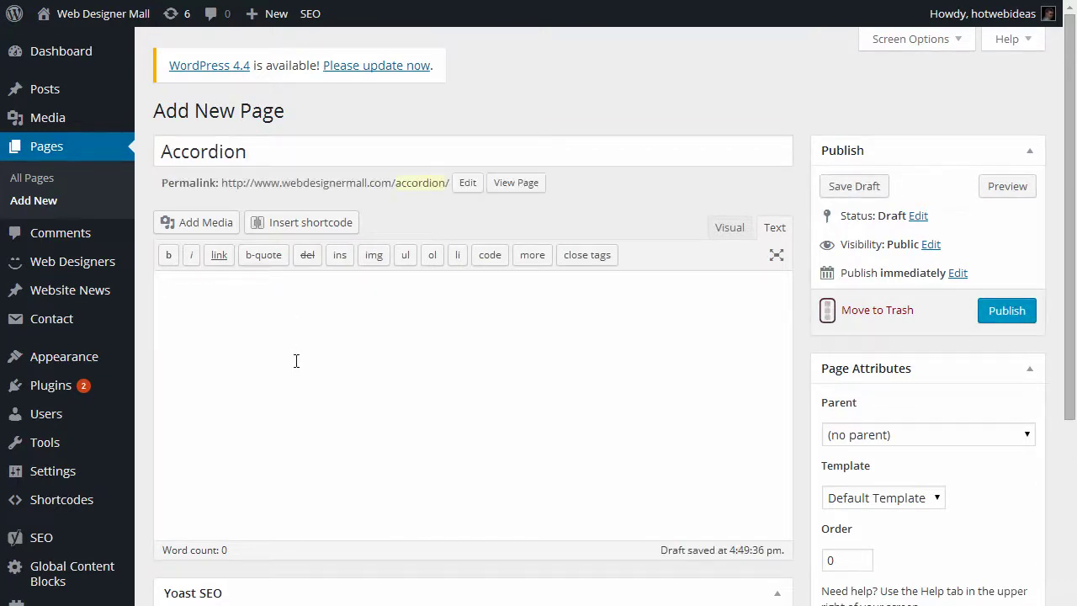
pyautogui.click(291, 228)
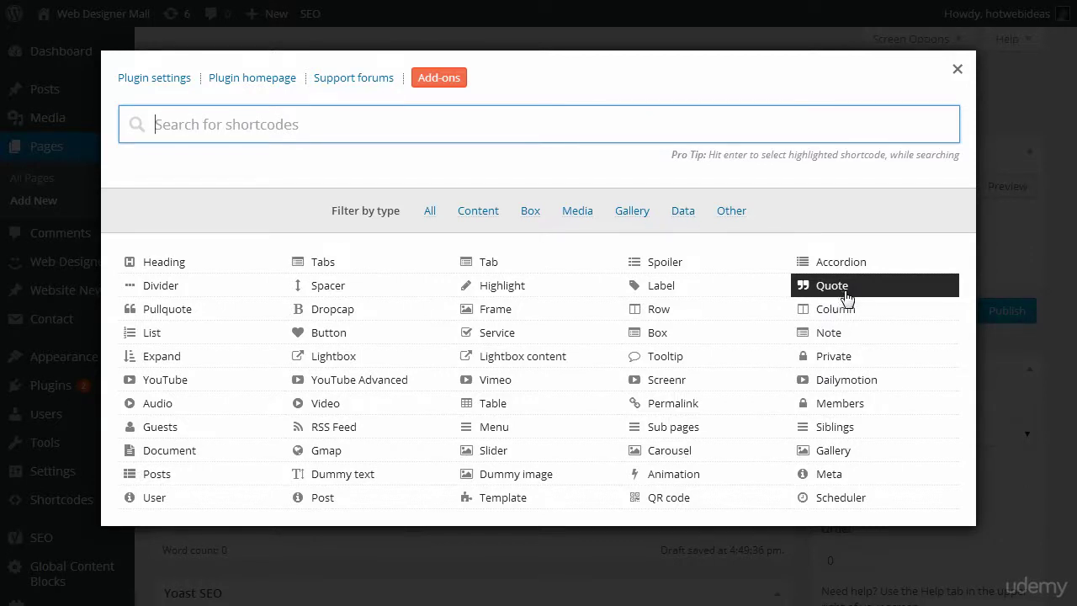
# Choose the Box-type Accordion shortcode and paste a prepared spoiler block into its Content.
pyautogui.click(530, 210)
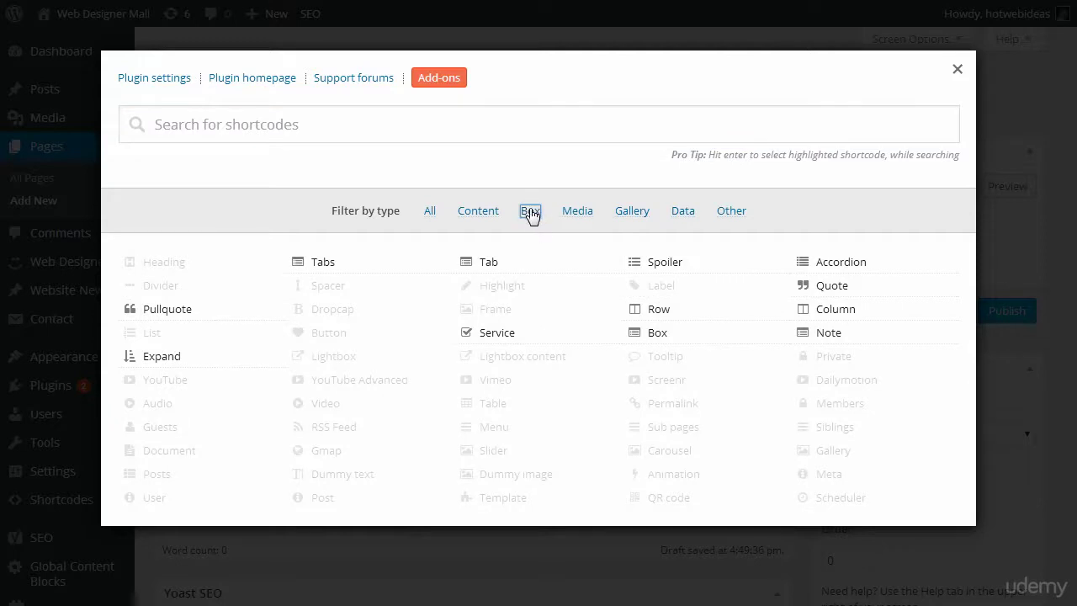
pyautogui.click(825, 263)
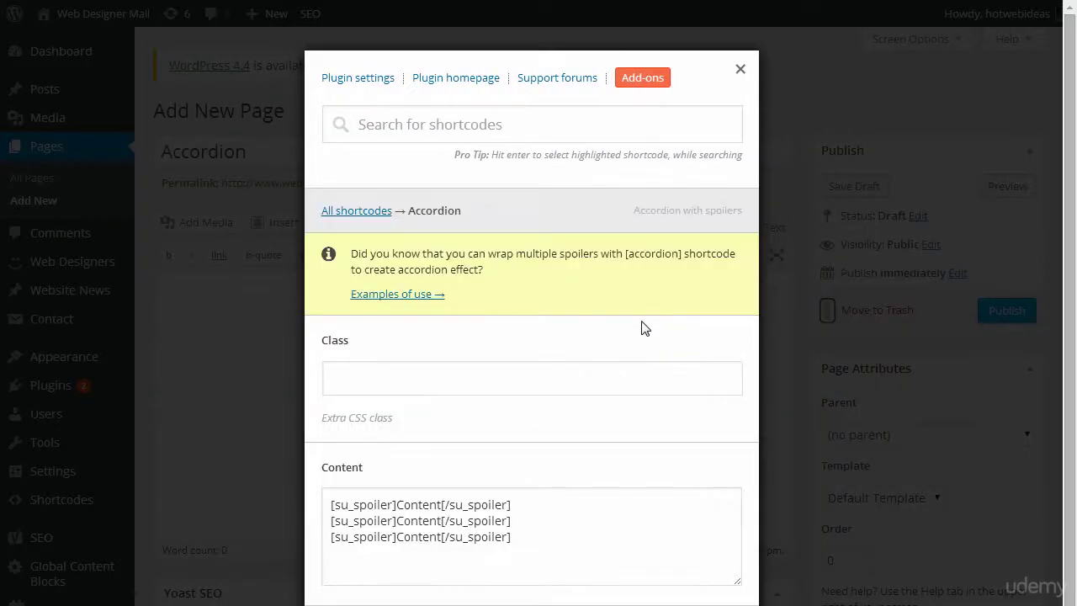
pyautogui.scroll(-1, 641, 327)
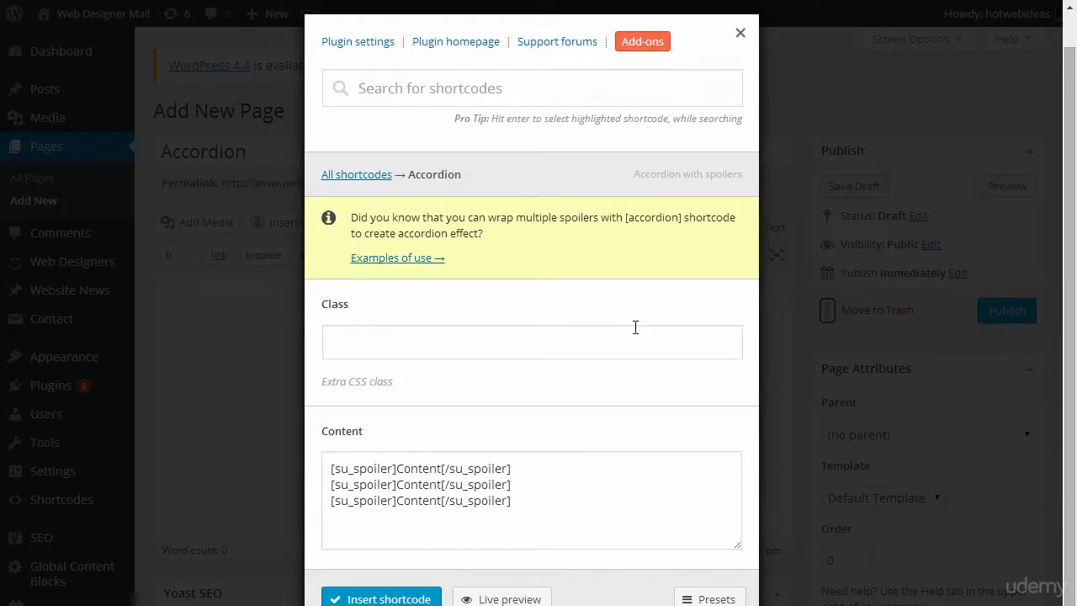
pyautogui.hotkey('ctrl', 'a')
pyautogui.write('[su_accordion]   [su_spoiler title="Submit Your Website/Web Design News" style="fancy"] Spoiler content [/su_spoiler] [/su_accordion]')
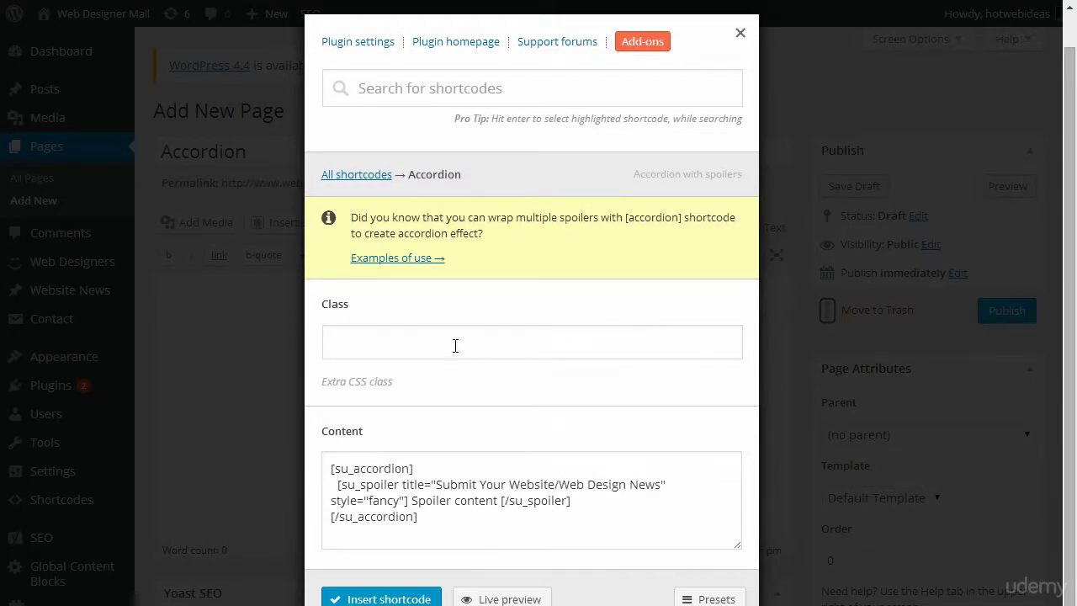
# Check the 'Submit Your Website/Web Design News' spoiler text, then insert the accordion shortcode.
pyautogui.click(424, 340)
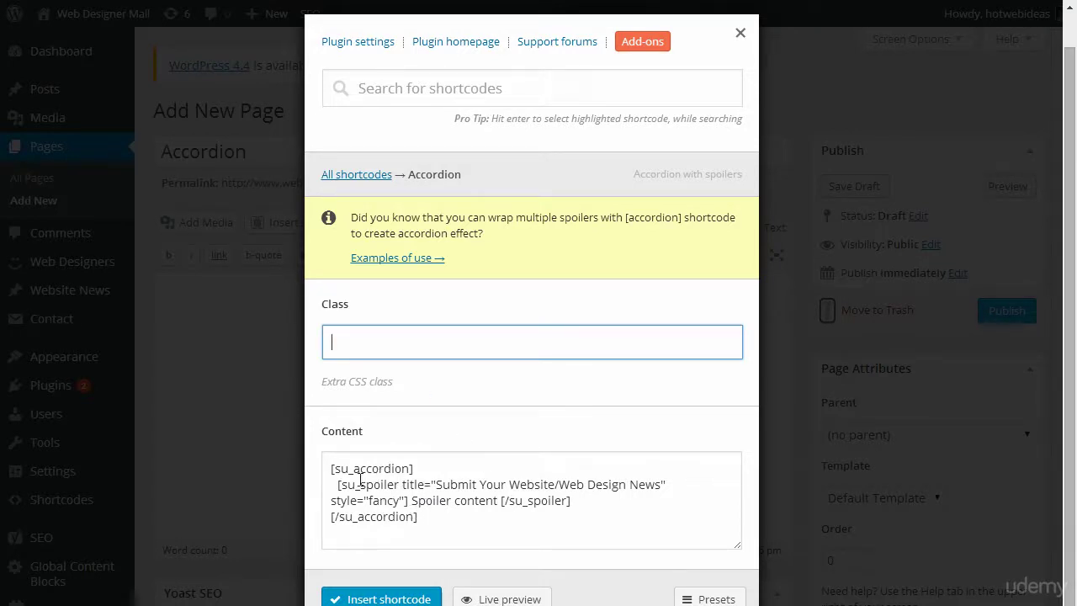
pyautogui.moveTo(333, 485); pyautogui.dragTo(579, 499)
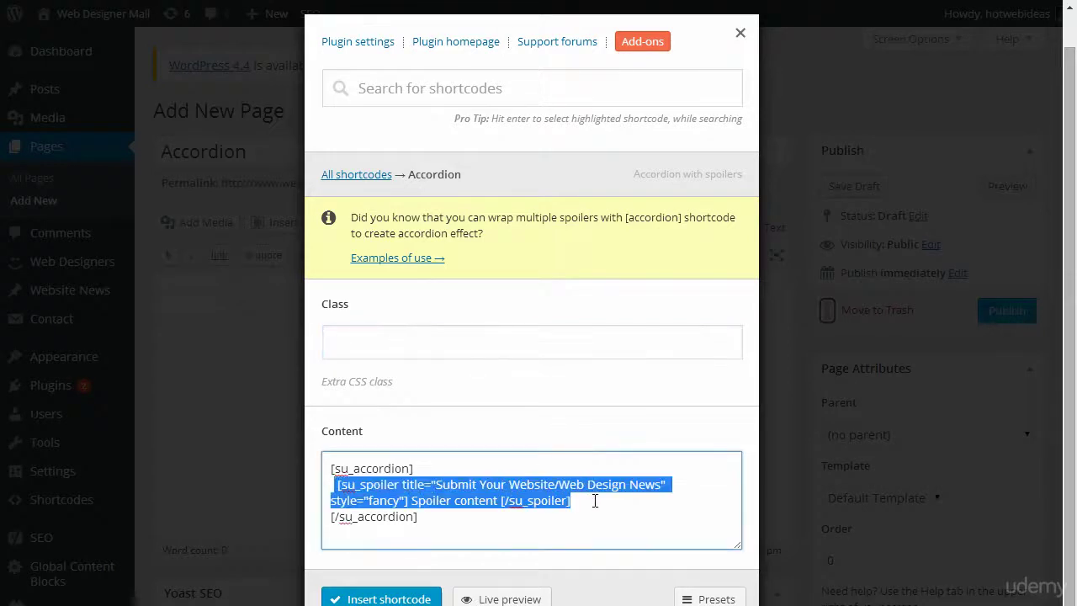
pyautogui.click(589, 505)
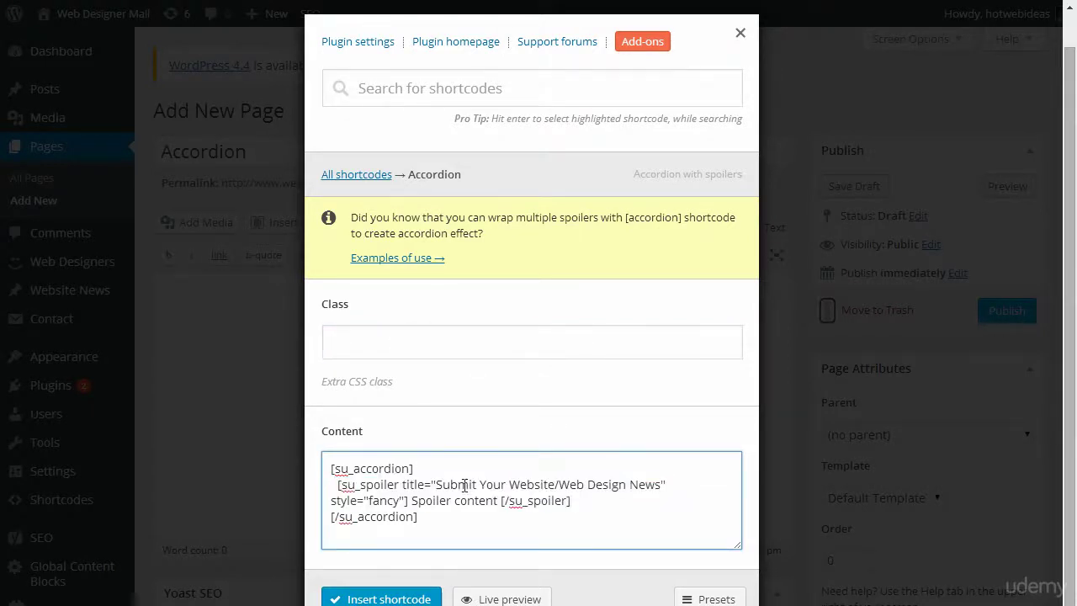
pyautogui.moveTo(436, 485); pyautogui.dragTo(473, 497)
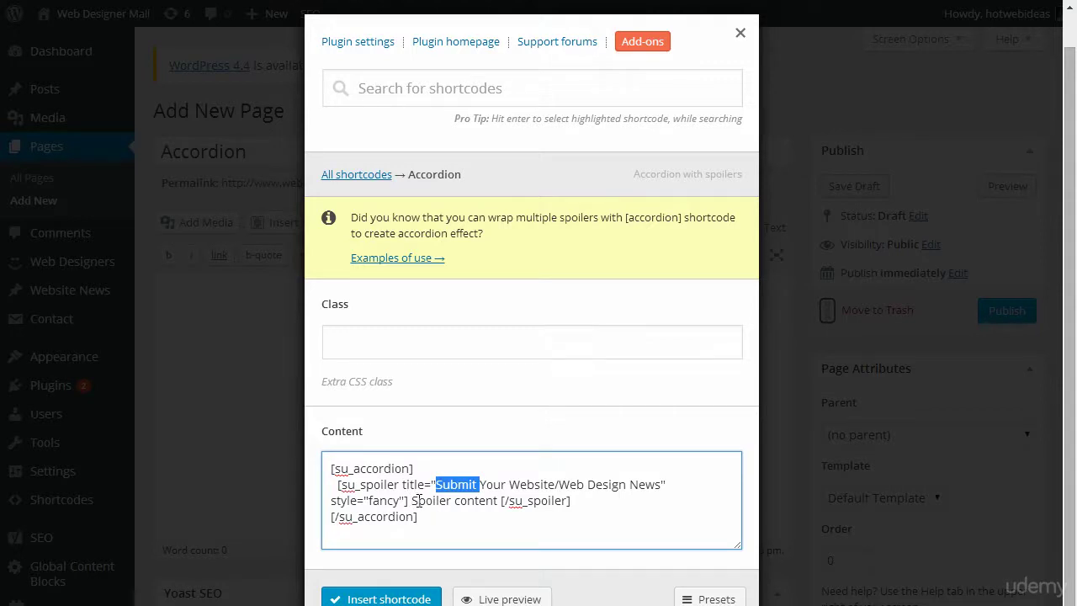
pyautogui.click(488, 482)
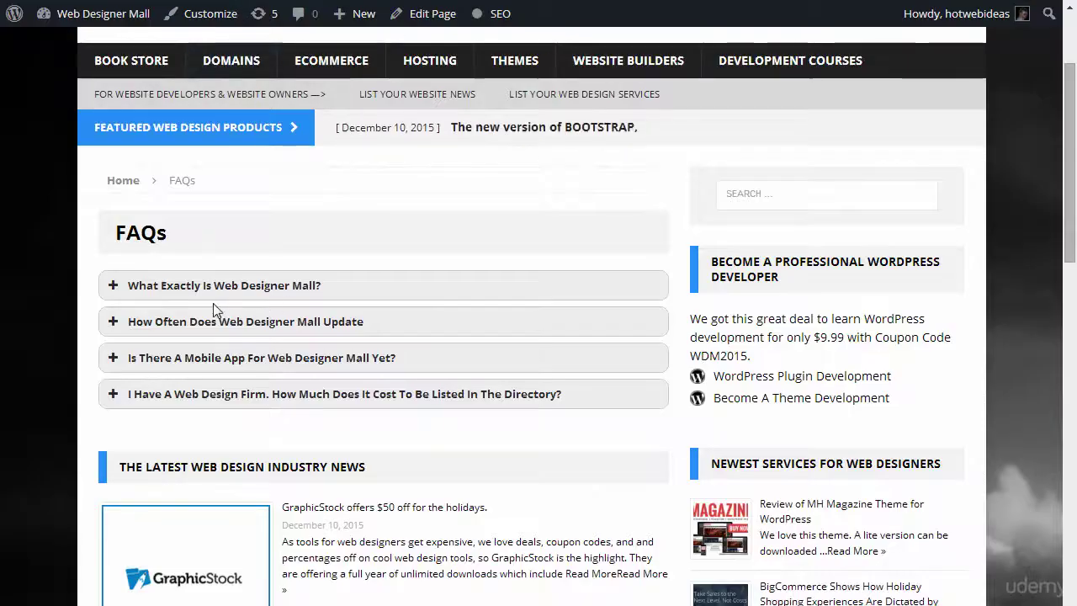
pyautogui.click(200, 294)
pyautogui.tripleClick(144, 322)
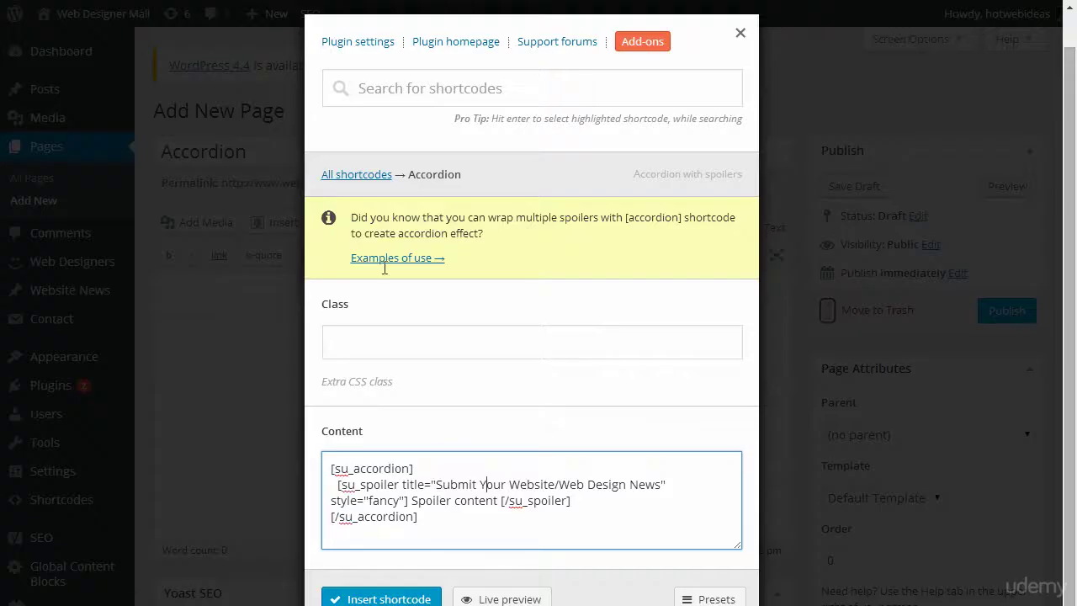
pyautogui.click(404, 596)
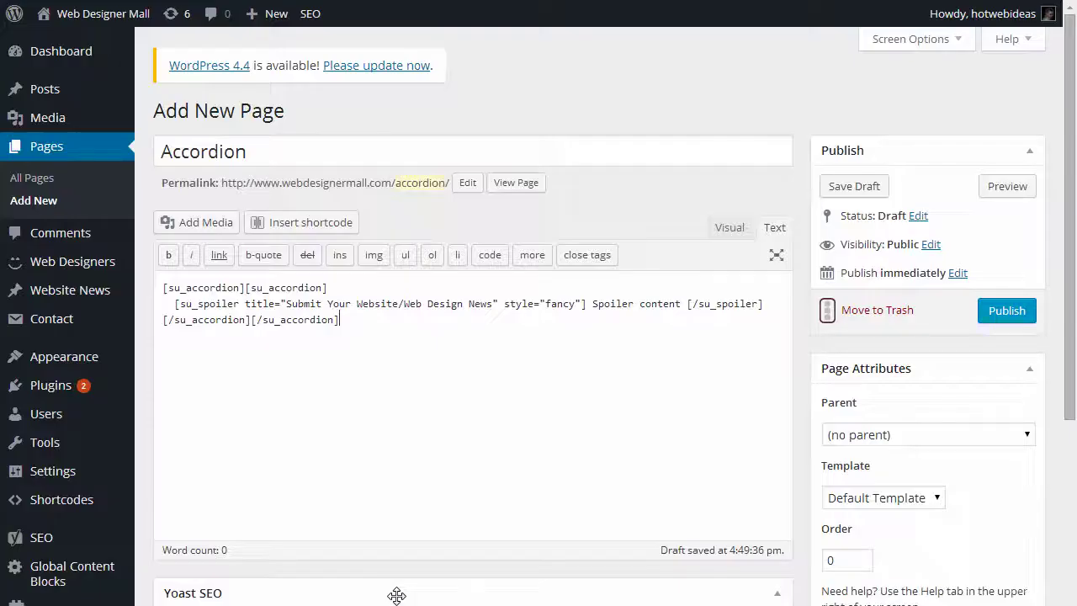
# Retitle the spoiler 'We are in a video lecture' with content 'Thanks for watching this video'.
pyautogui.moveTo(286, 304); pyautogui.dragTo(494, 308)
pyautogui.write('We are in')
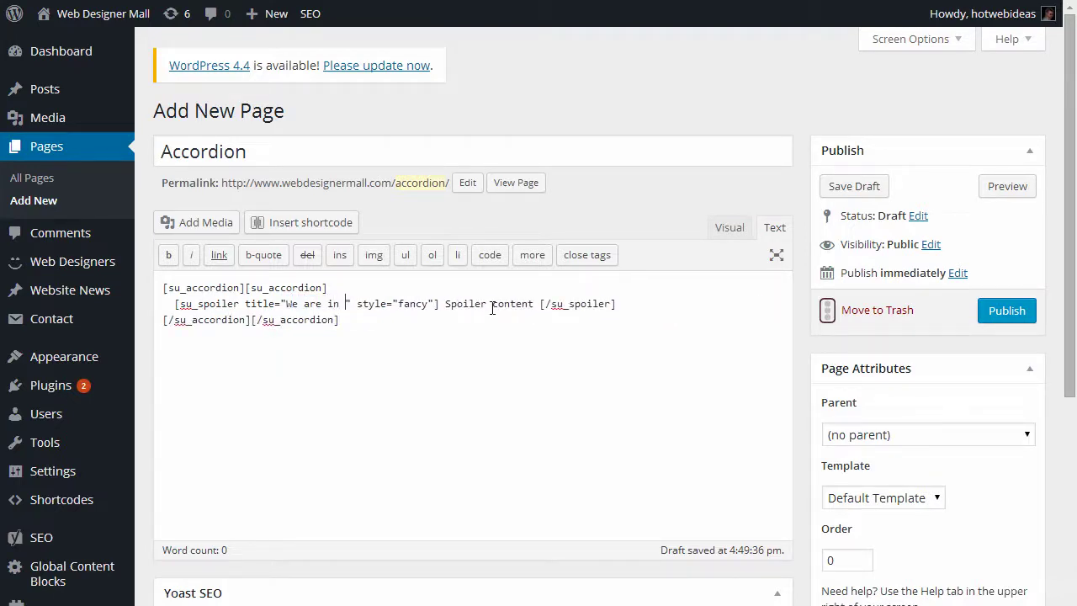
pyautogui.write(' a video le')
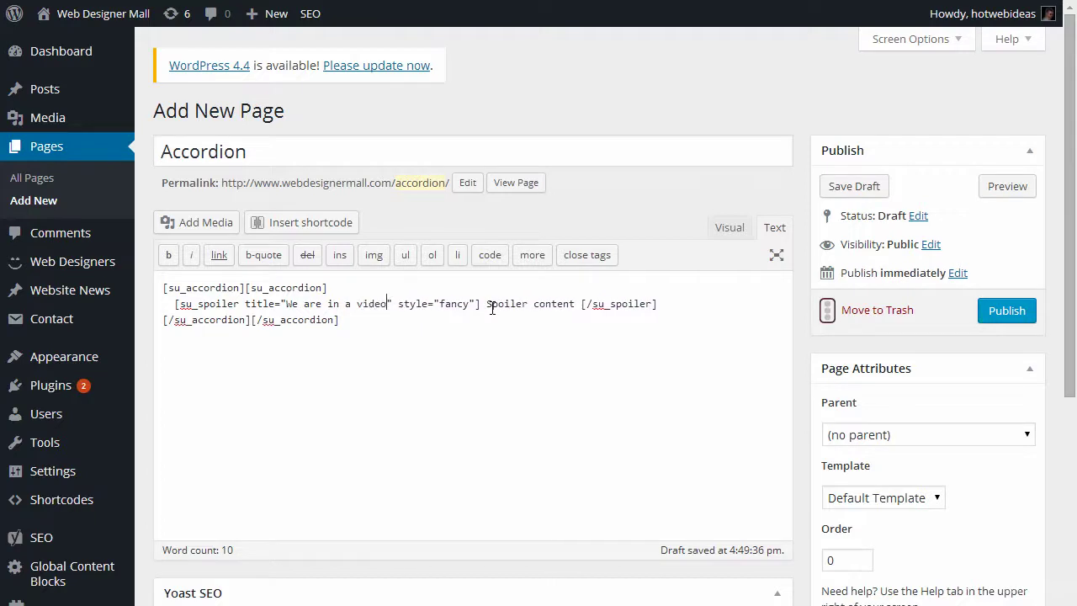
pyautogui.write('ct')
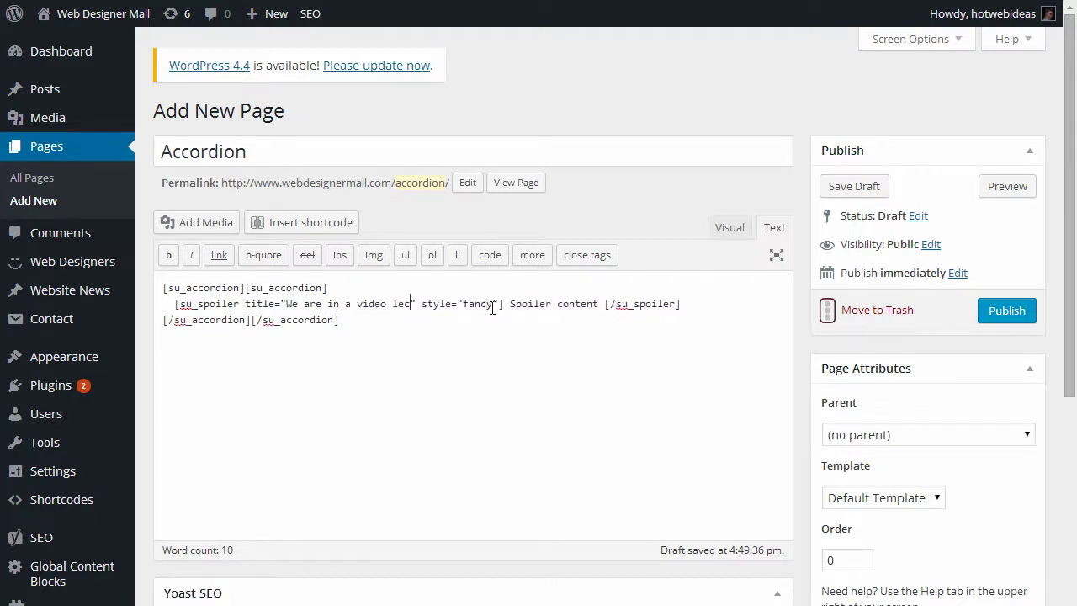
pyautogui.write('ure')
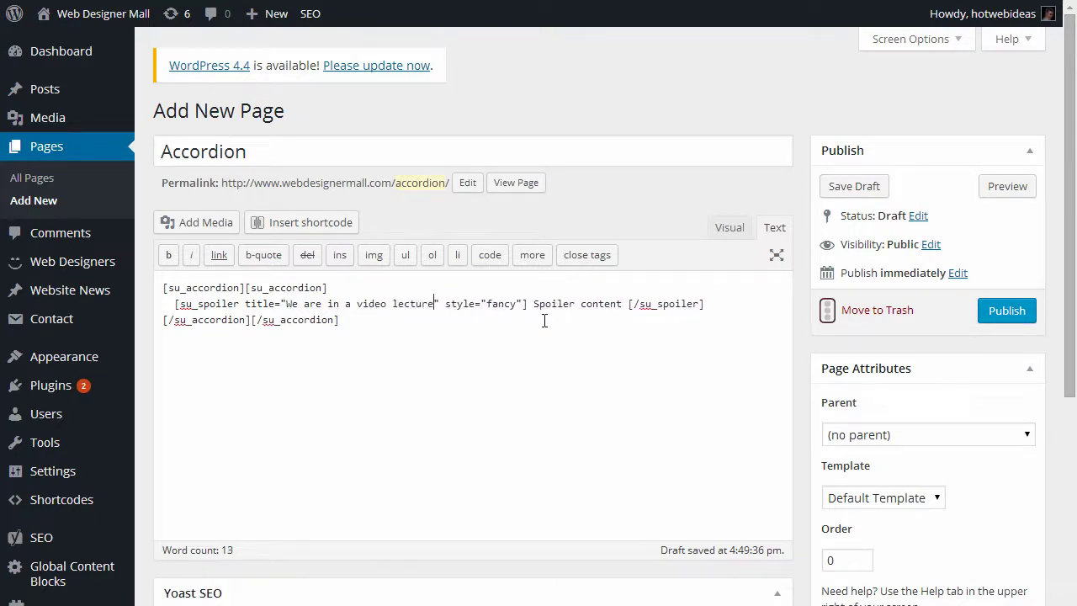
pyautogui.moveTo(534, 305); pyautogui.dragTo(624, 301)
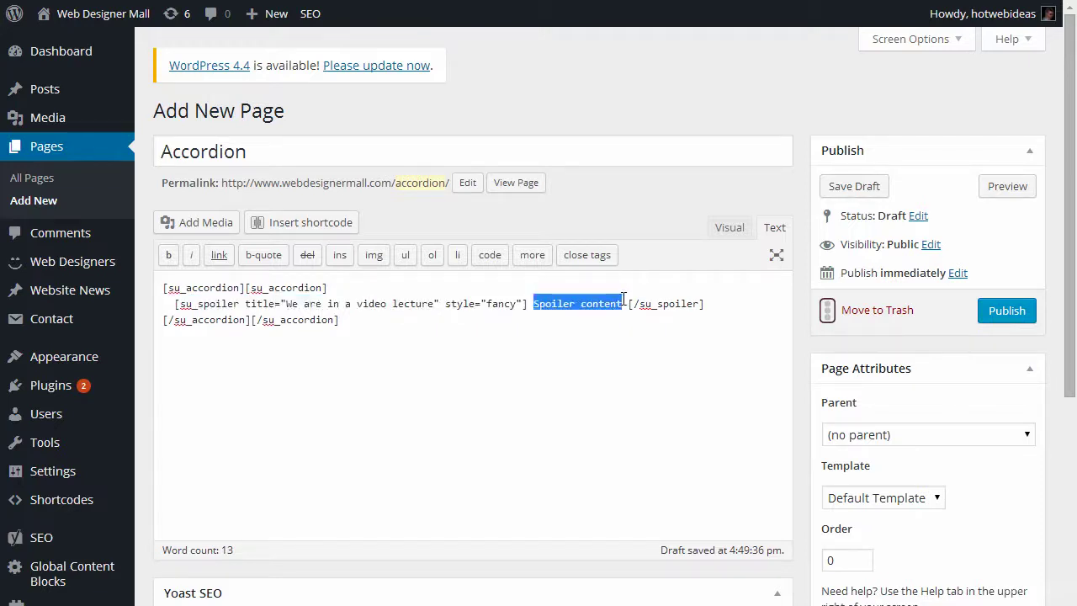
pyautogui.write('Thanks for wat')
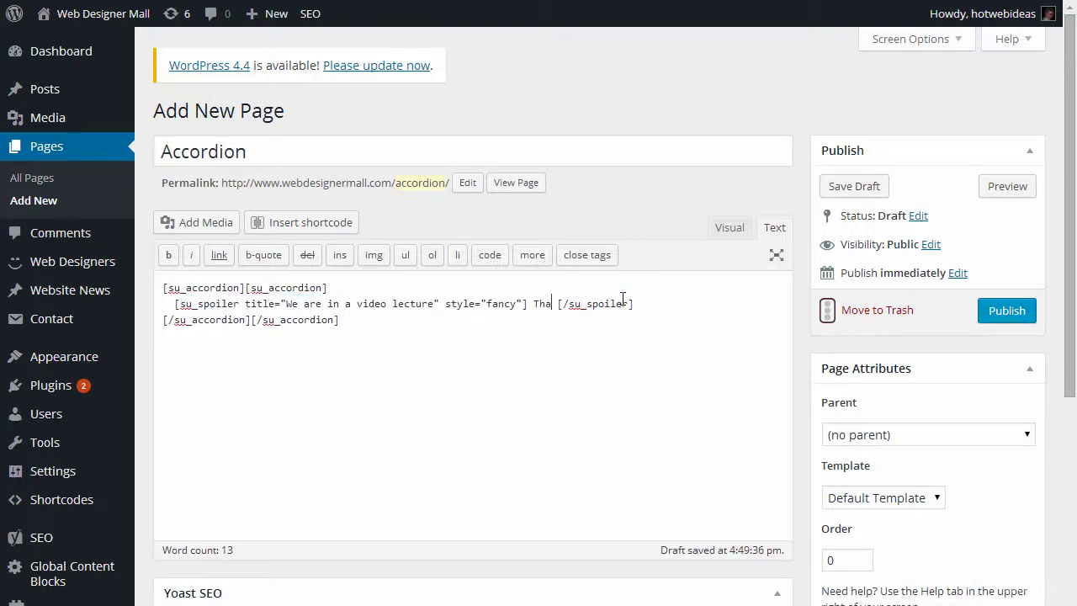
pyautogui.write('ching ')
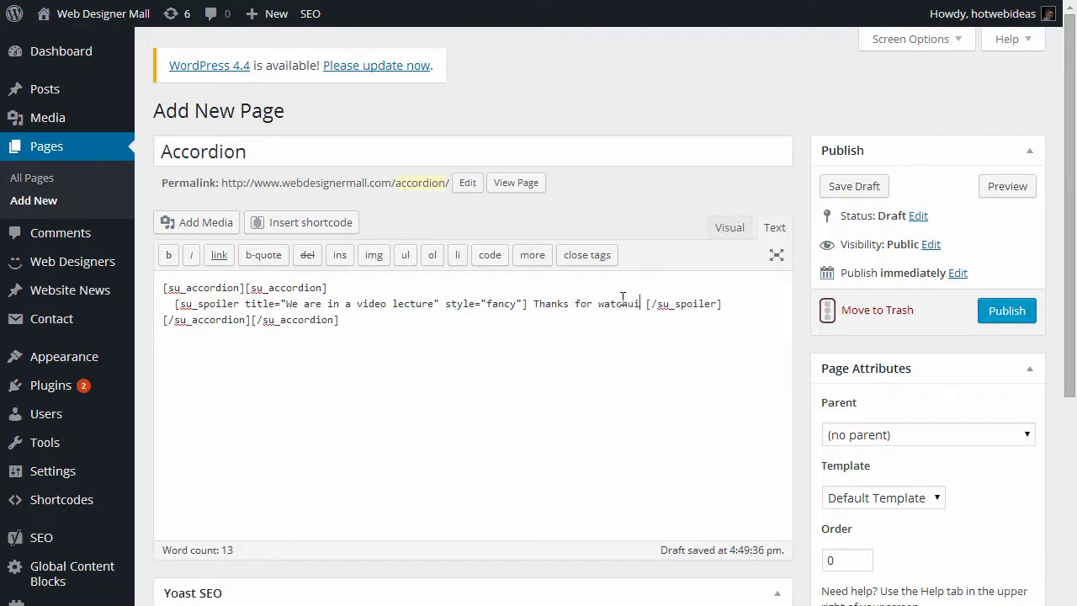
pyautogui.write('this video')
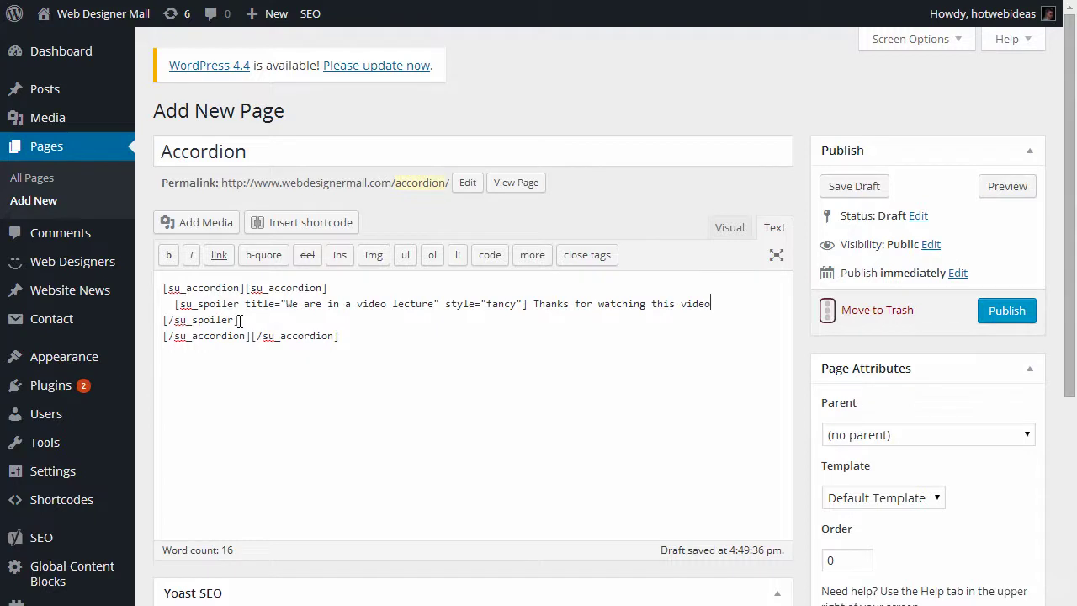
# Paste the su_spoiler block four times so the accordion holds four identical spoilers.
pyautogui.moveTo(240, 320); pyautogui.dragTo(149, 306)
pyautogui.hotkey('ctrl', 'c')
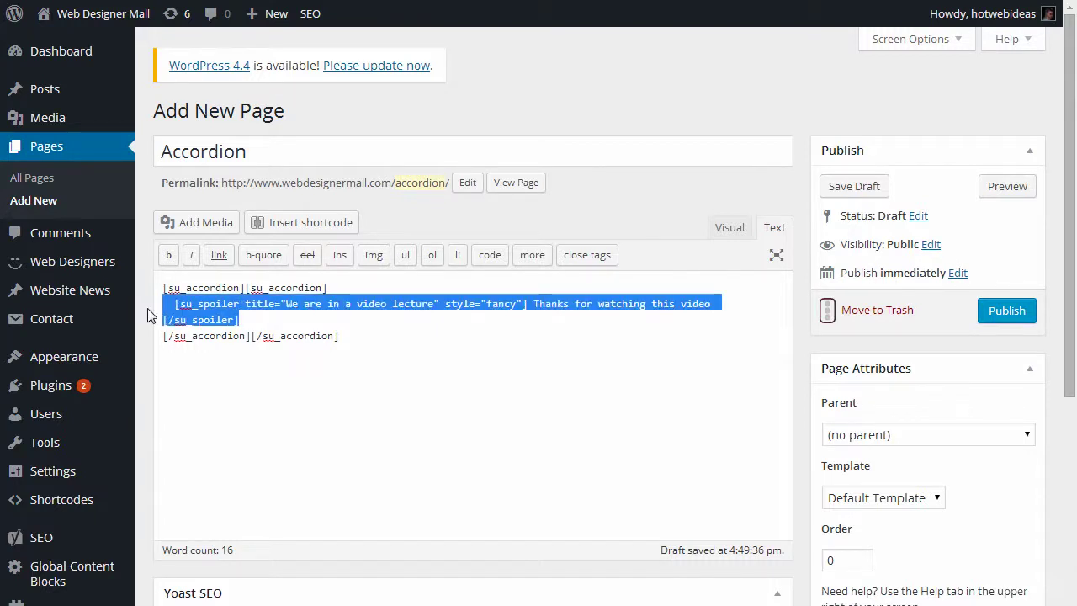
pyautogui.press('BackSpace')
pyautogui.hotkey('ctrl', 'v')
pyautogui.press('Return')
pyautogui.press('Return')
pyautogui.press('Return')
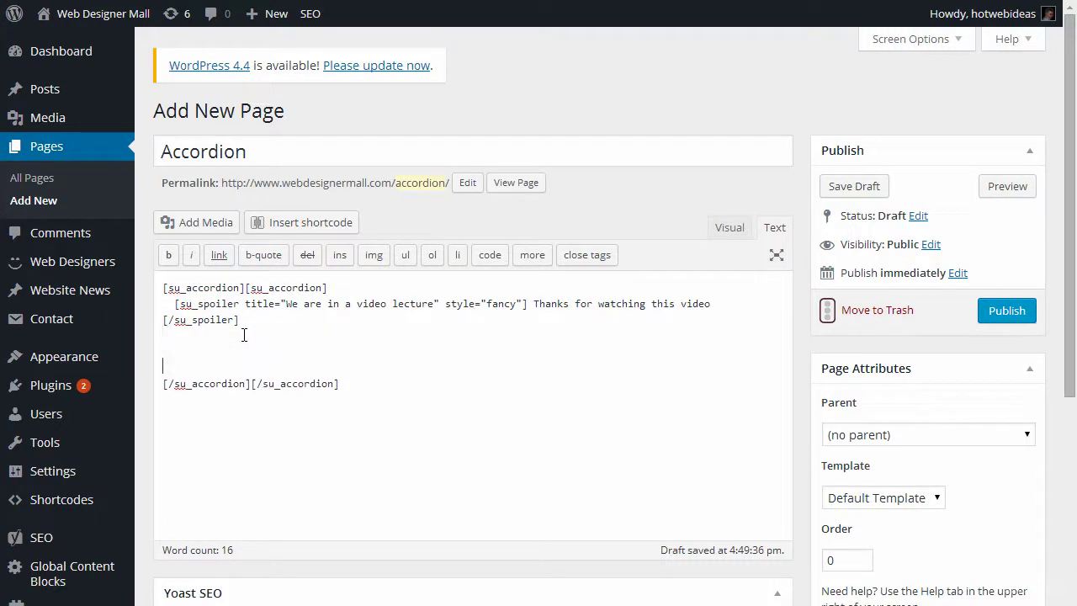
pyautogui.hotkey('ctrl', 'v')
pyautogui.press('Return')
pyautogui.press('Return')
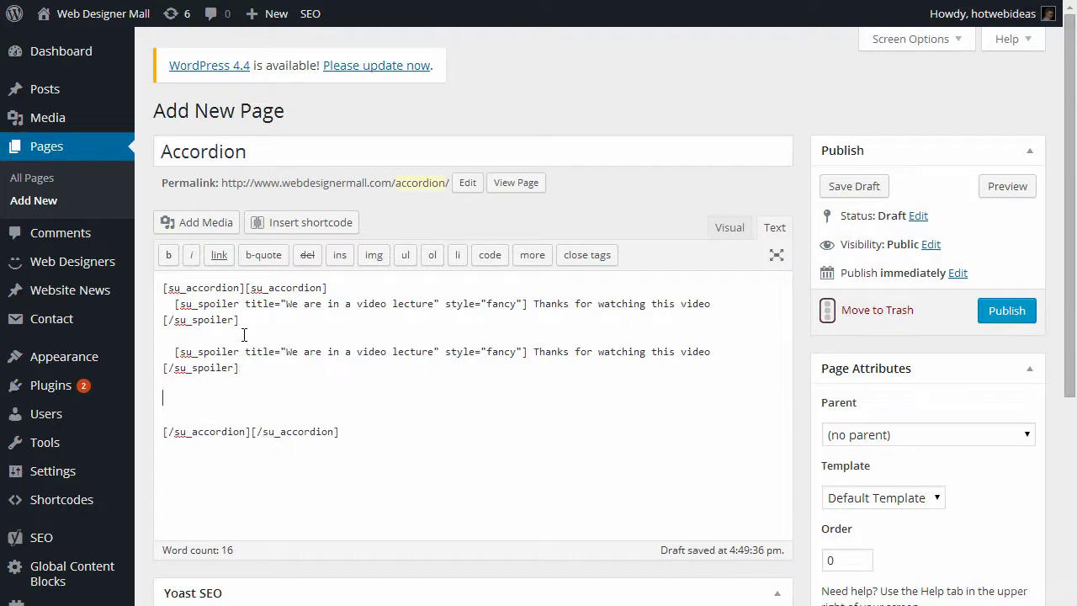
pyautogui.hotkey('ctrl', 'v')
pyautogui.press('Return')
pyautogui.press('Return')
pyautogui.hotkey('ctrl', 'v')
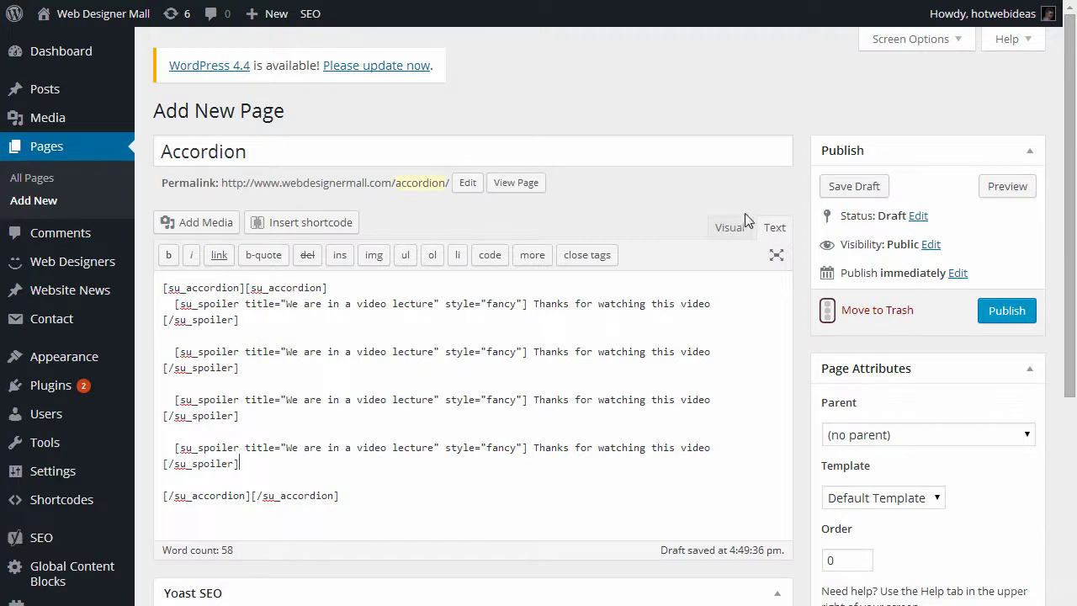
# Preview the spoilers in the Visual tab, then retitle the second spoiler 'Spoiler 2'.
pyautogui.click(725, 241)
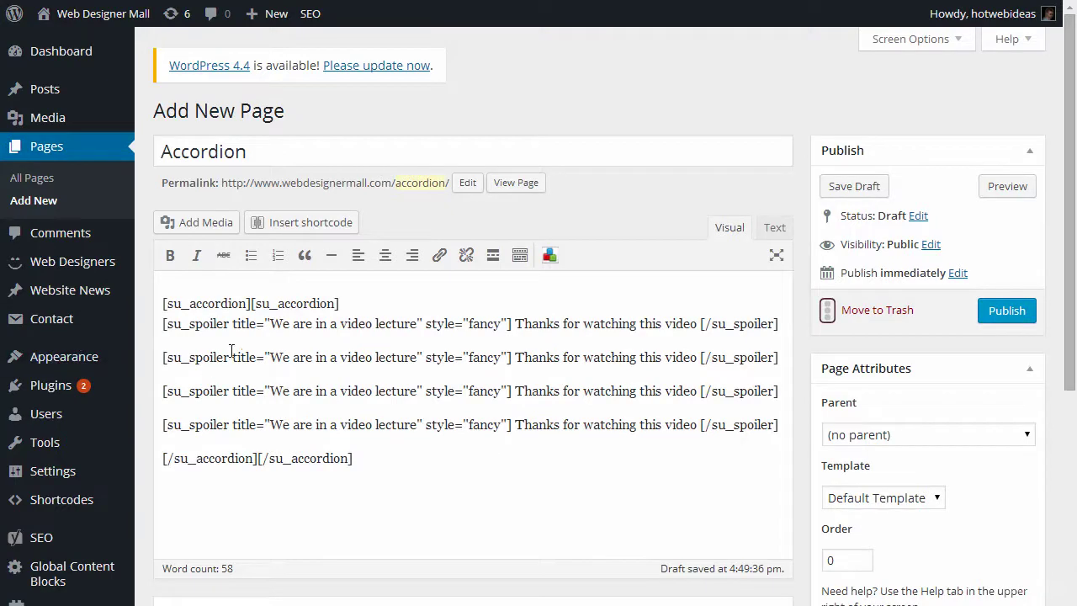
pyautogui.click(774, 228)
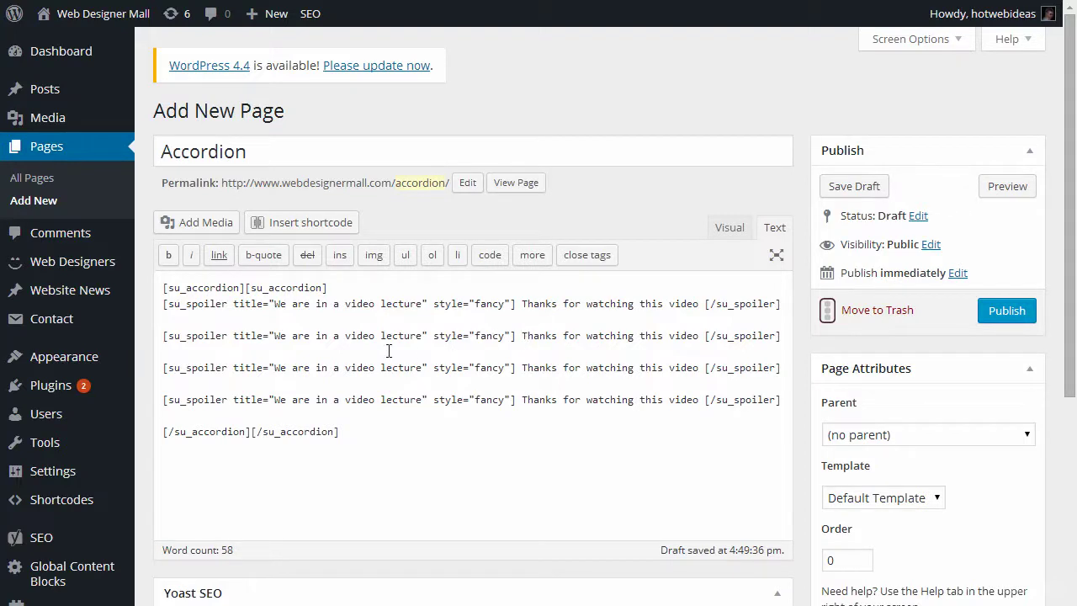
pyautogui.moveTo(273, 334); pyautogui.dragTo(425, 327)
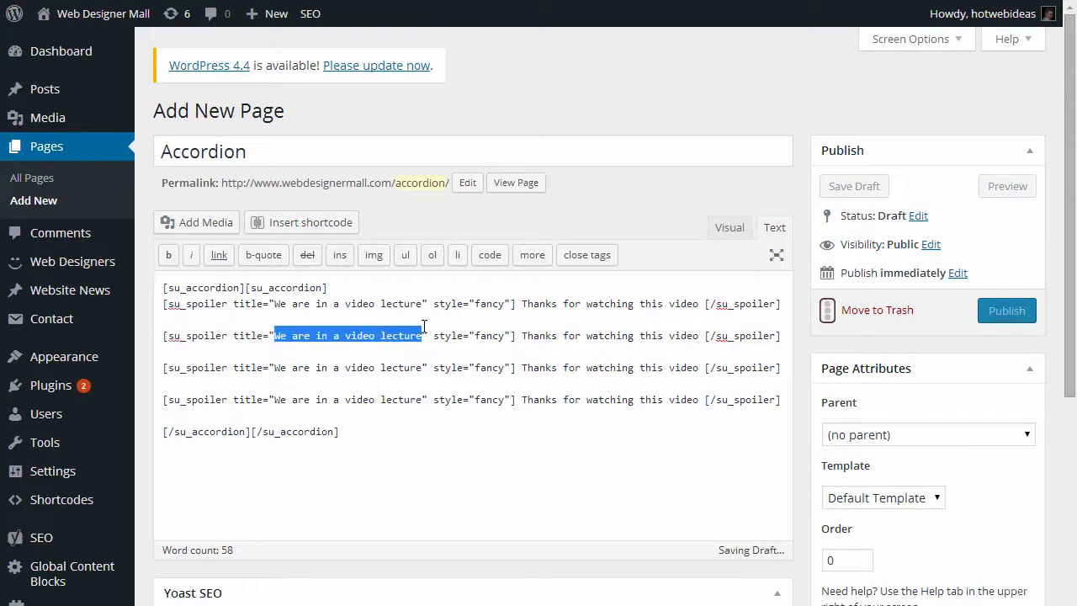
pyautogui.write('Sp')
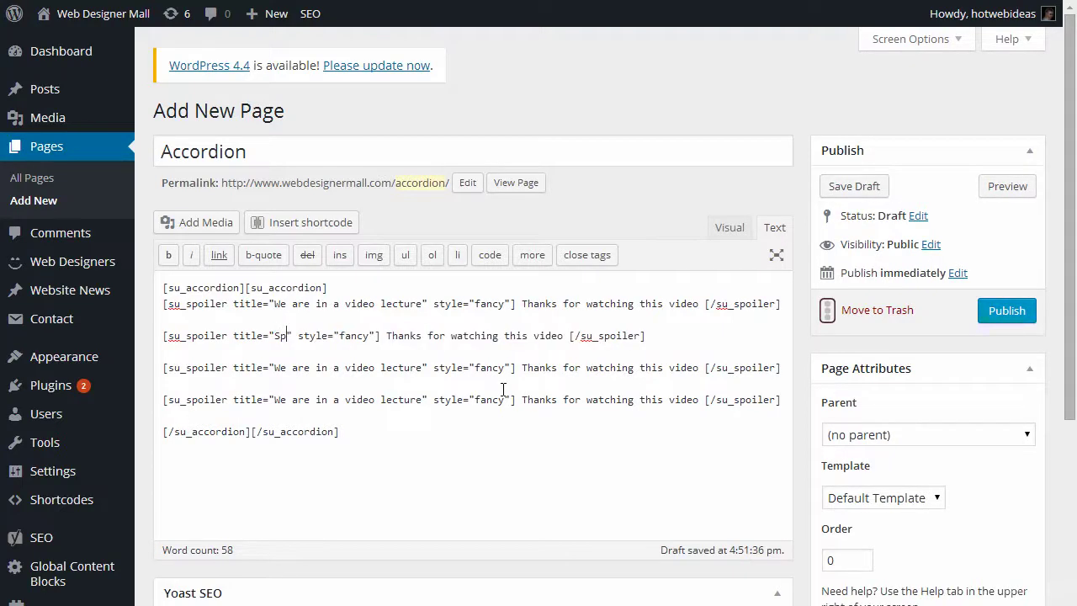
pyautogui.write('oiler 2')
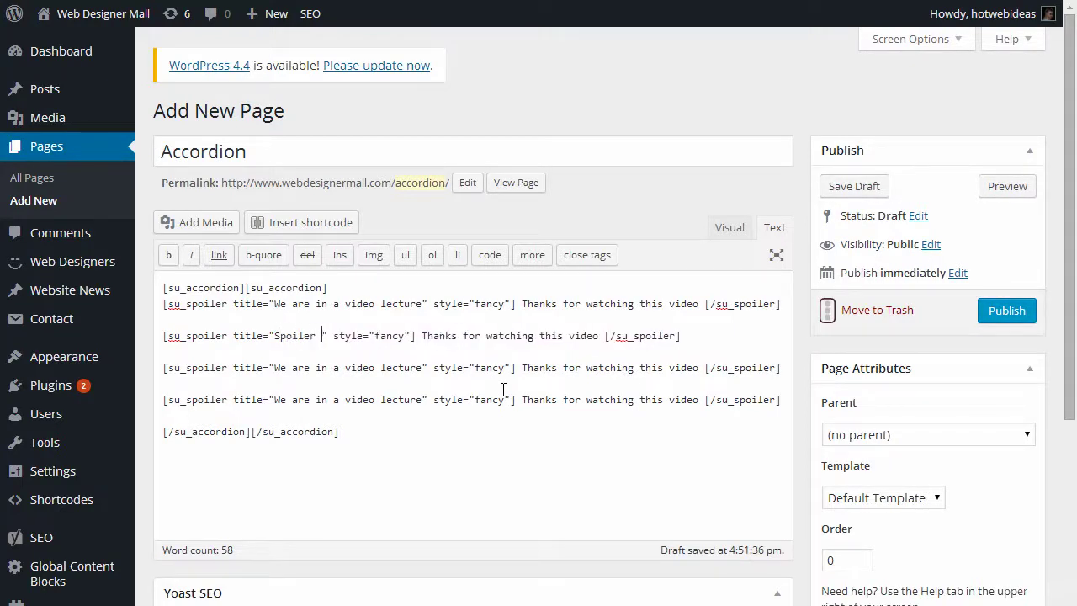
# Set the second spoiler's content to 'This is the content for spoiler 2'.
pyautogui.moveTo(428, 336); pyautogui.dragTo(608, 328)
pyautogui.write('This is the content')
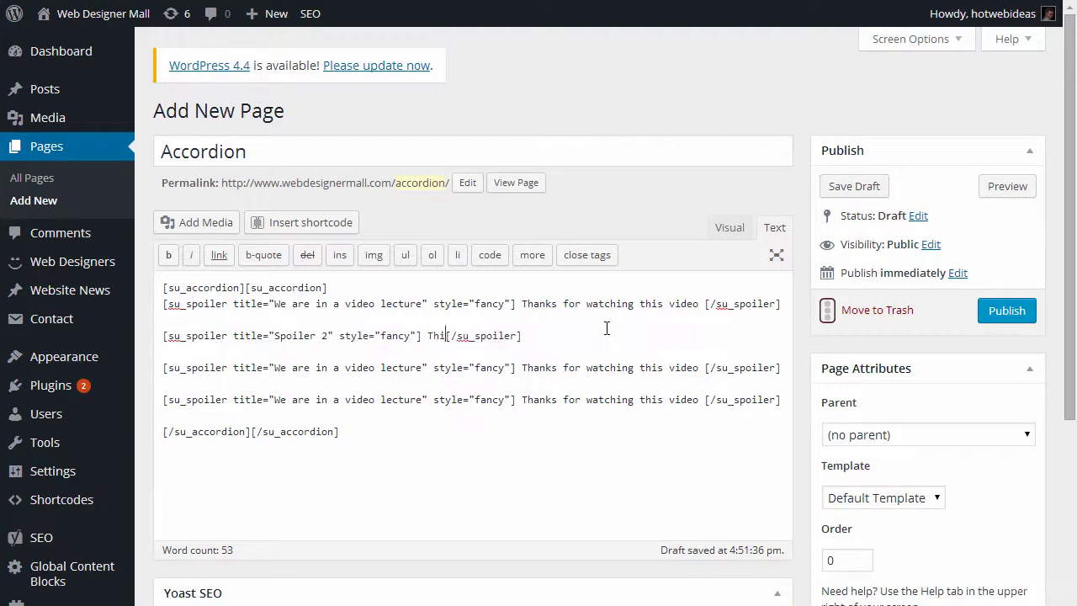
pyautogui.write(' for spoli')
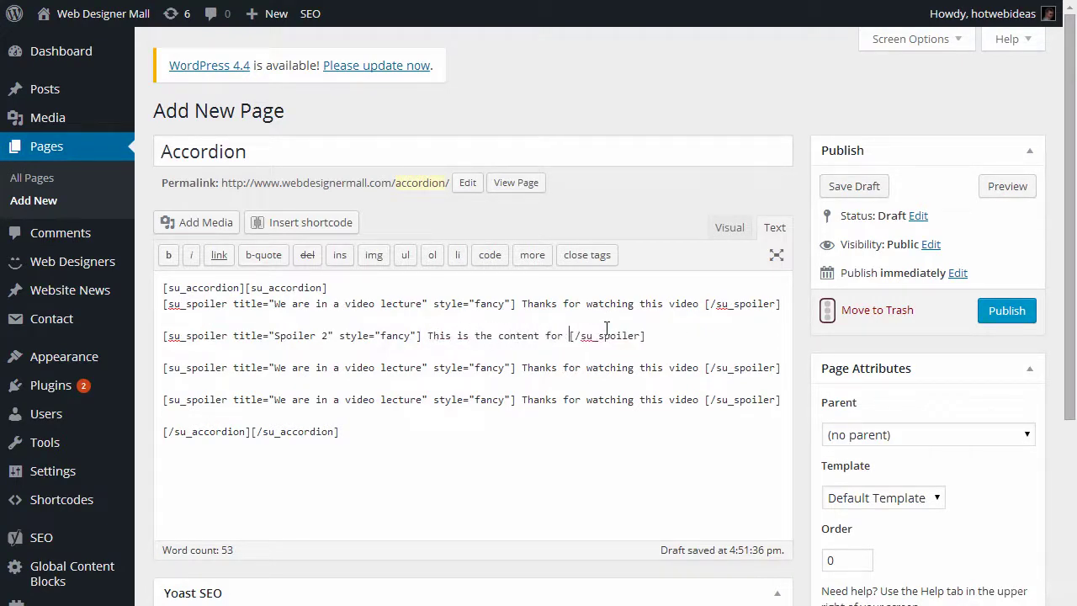
pyautogui.press('BackSpace')
pyautogui.press('BackSpace')
pyautogui.write('iler 2')
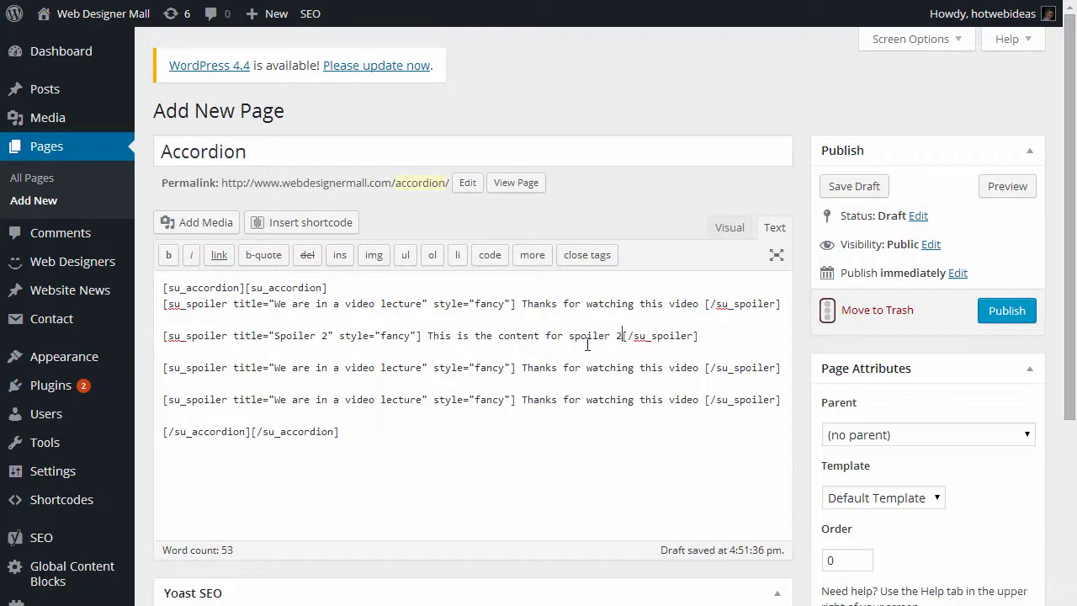
# Retitle the third spoiler 'More video lectures' with content 'I have more courses and lectures on WordPress'.
pyautogui.moveTo(275, 367); pyautogui.dragTo(420, 374)
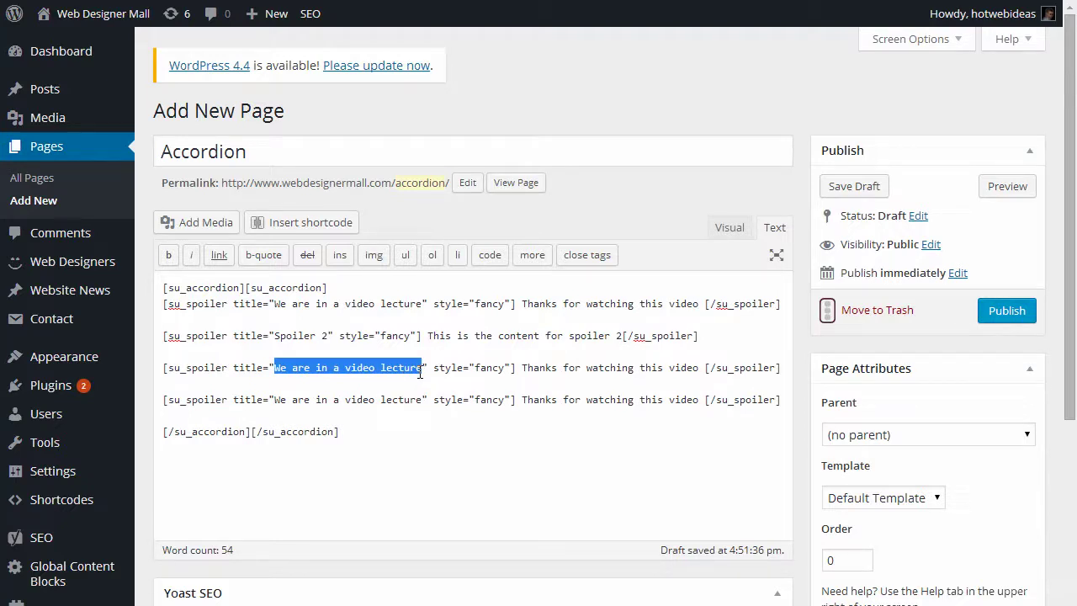
pyautogui.write('More video lect')
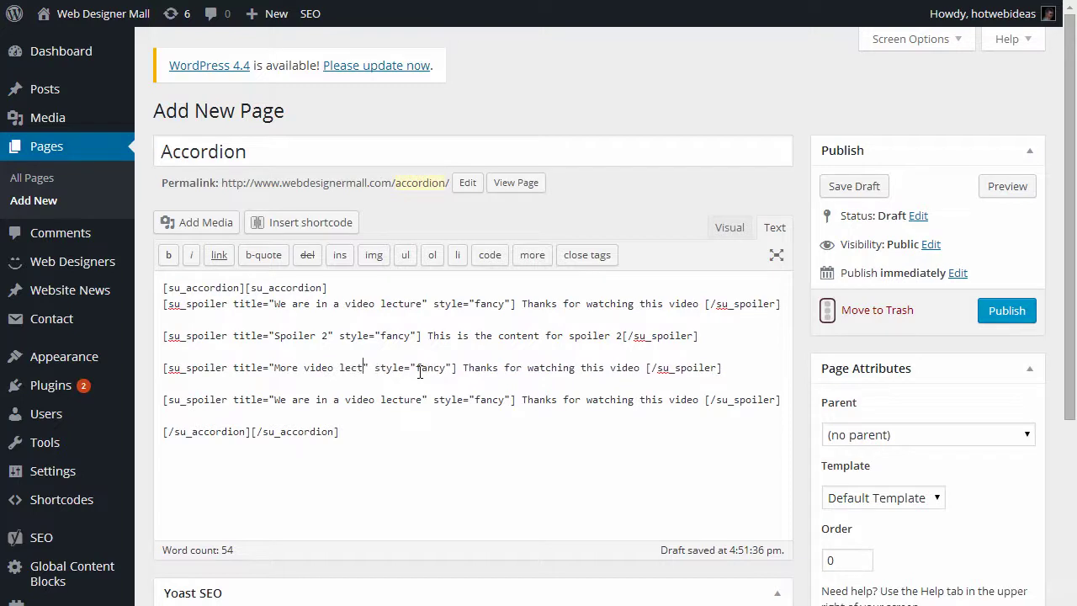
pyautogui.write('ures')
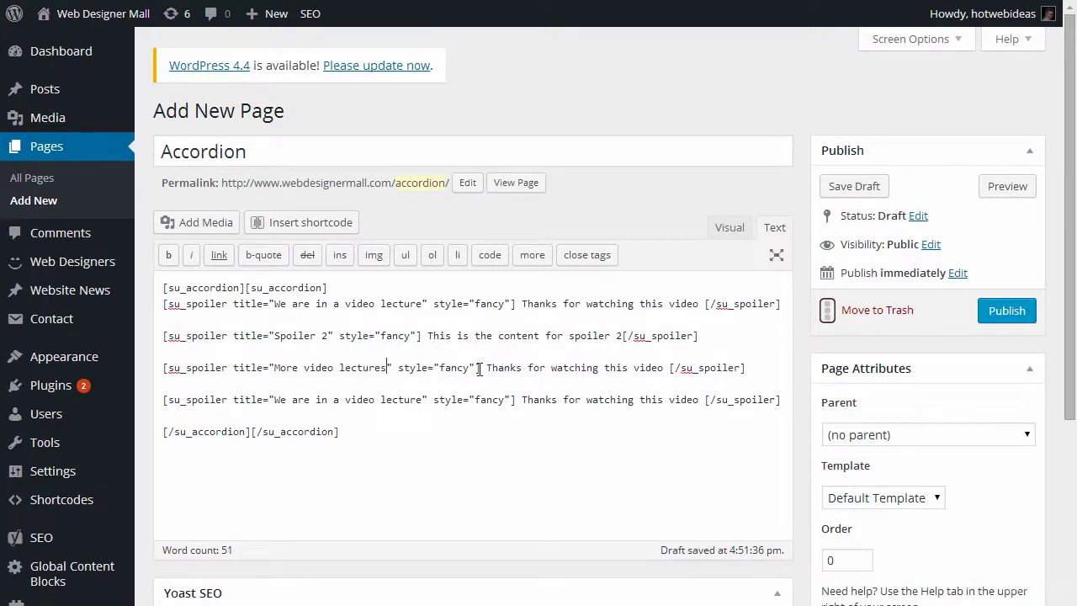
pyautogui.moveTo(487, 368); pyautogui.dragTo(664, 362)
pyautogui.write('I have more ')
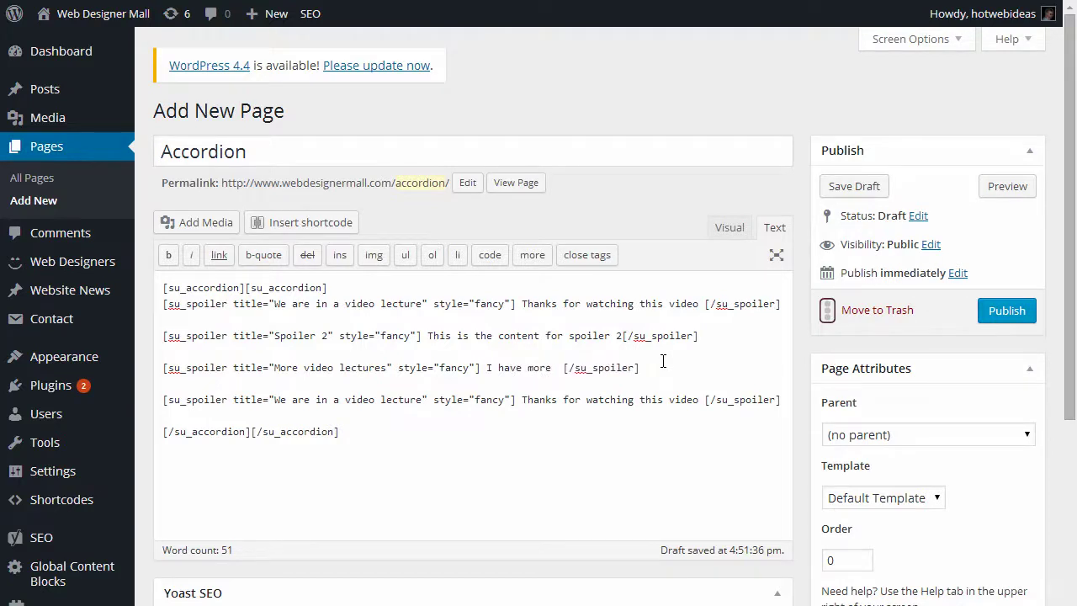
pyautogui.write('courses and l')
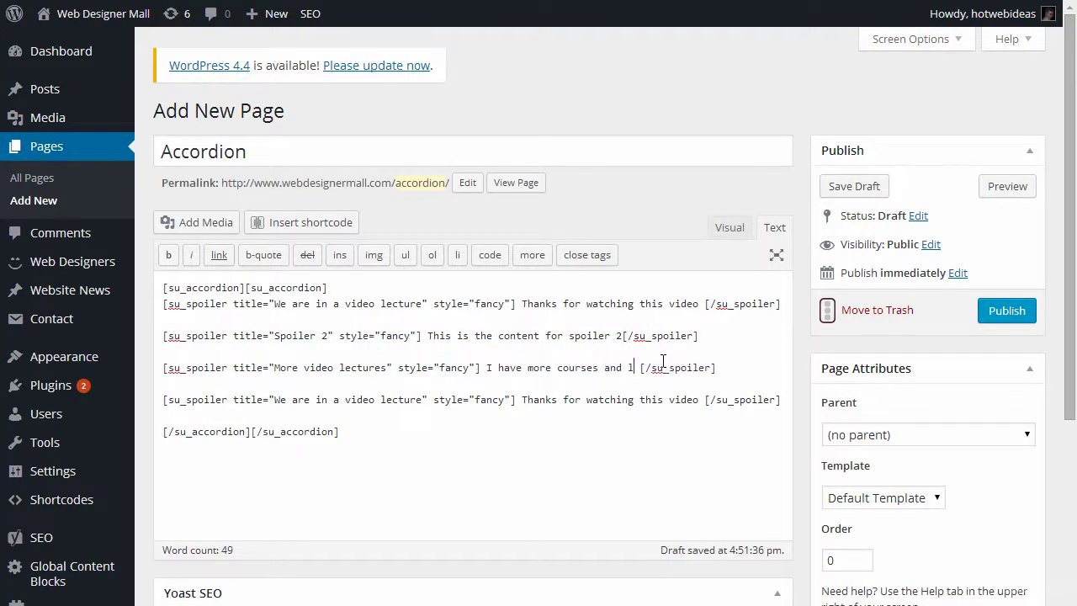
pyautogui.write('ectures')
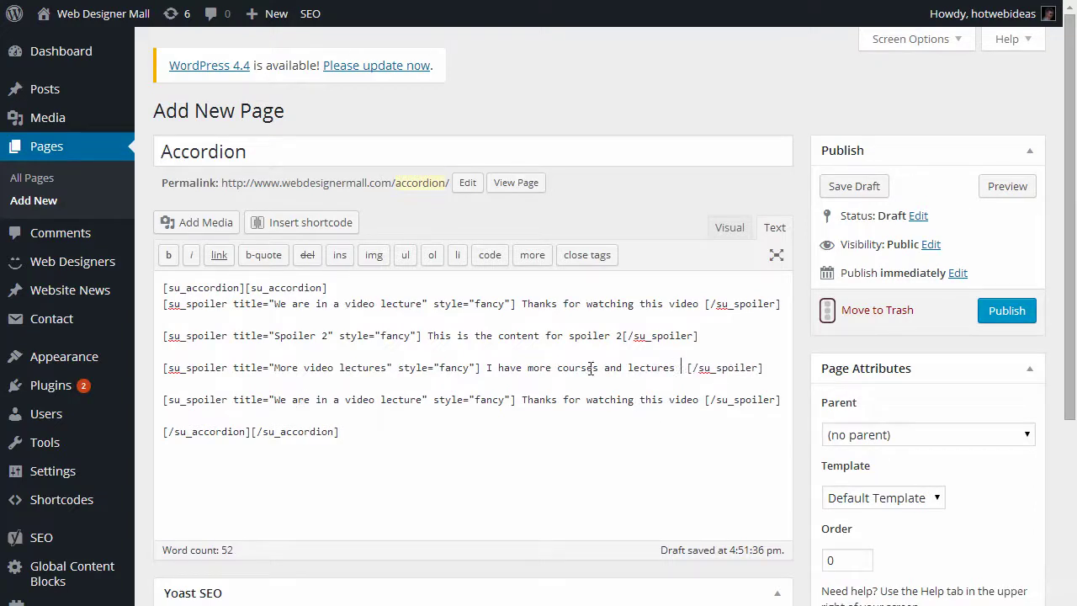
pyautogui.write(' on WordPress')
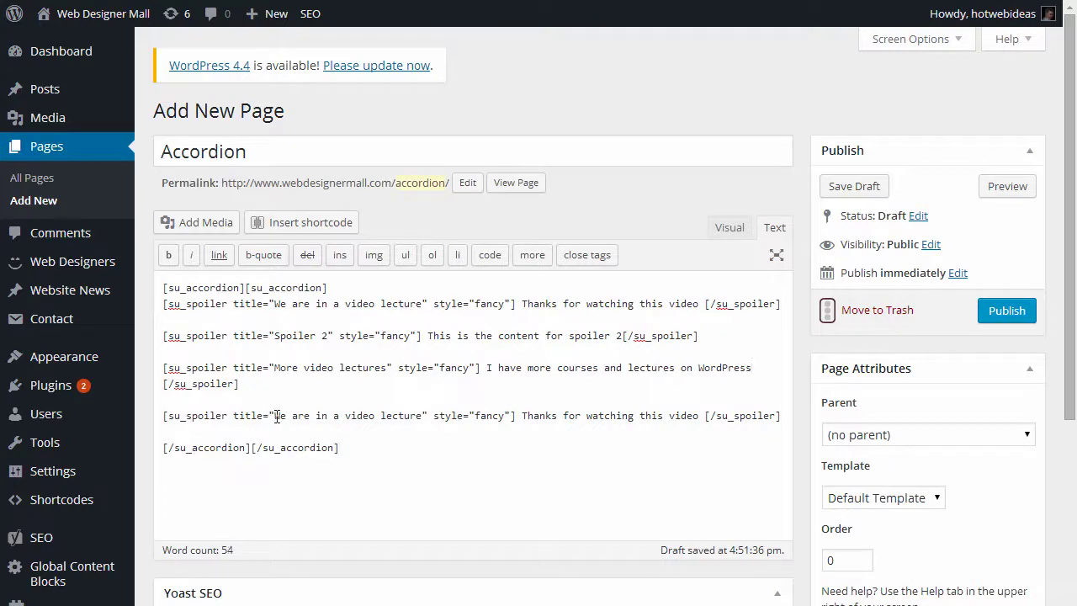
# Set the last spoiler's title and content to 'About Me'.
pyautogui.moveTo(279, 416); pyautogui.dragTo(425, 418)
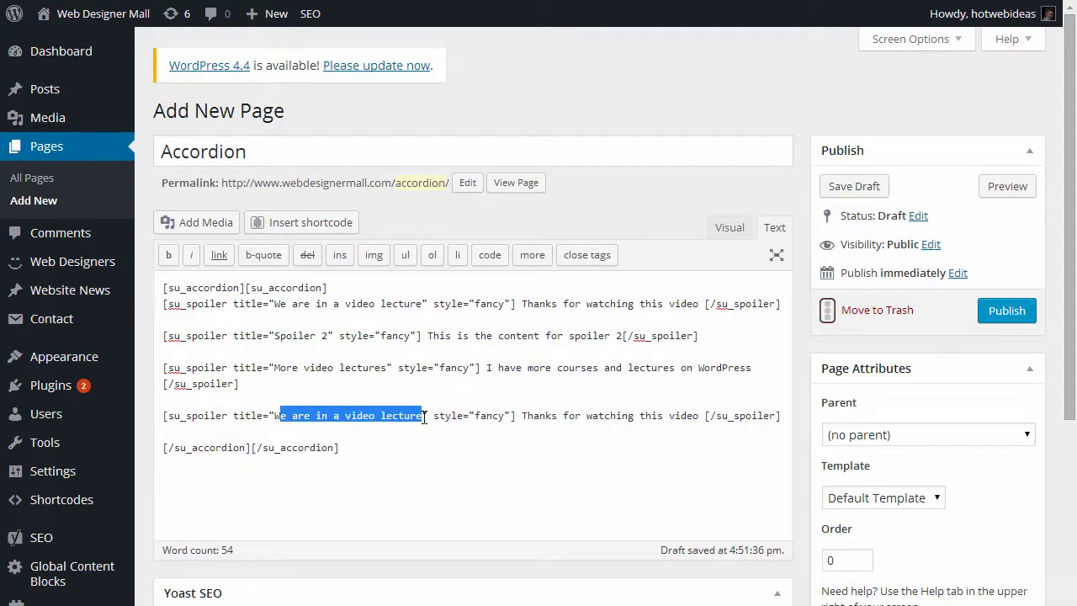
pyautogui.press('BackSpace')
pyautogui.press('BackSpace')
pyautogui.write('About M')
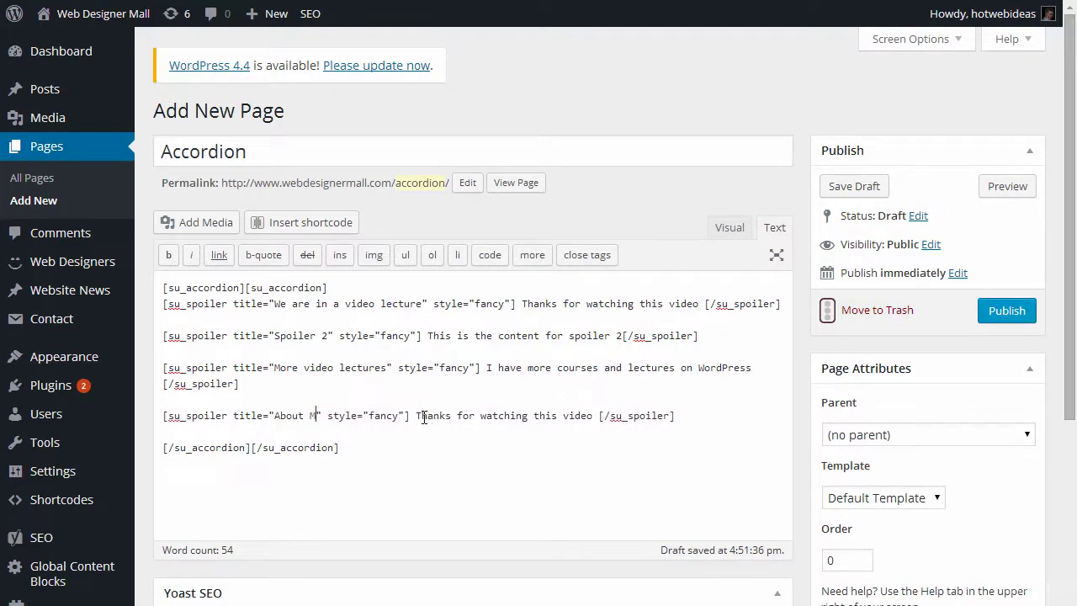
pyautogui.write('e')
pyautogui.click(424, 418)
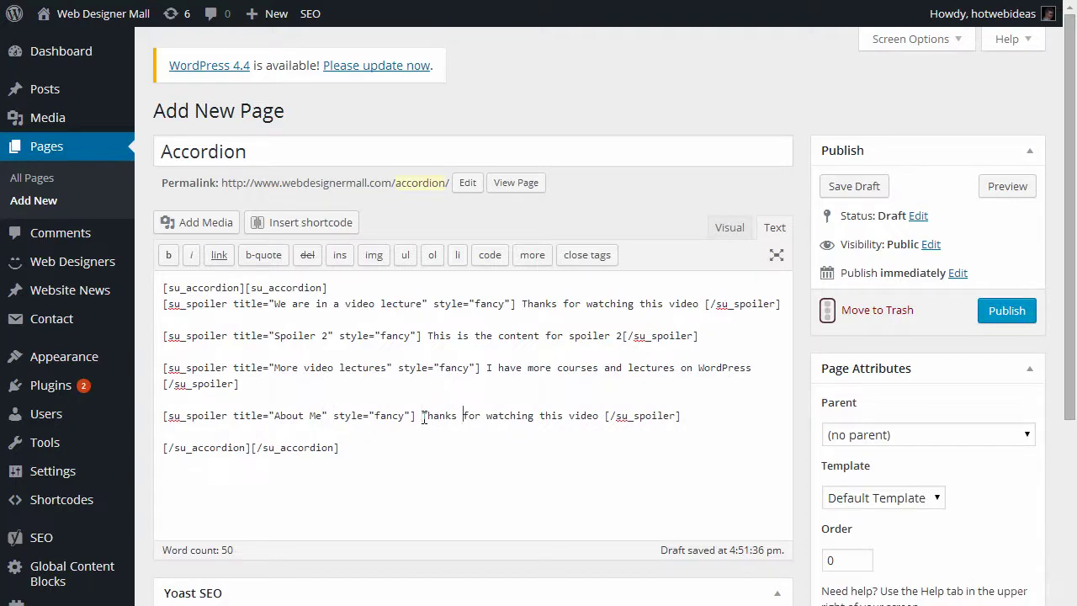
pyautogui.hotkey('shift', 'Right')
pyautogui.hotkey('shift', 'Right')
pyautogui.hotkey('shift', 'Right')
pyautogui.hotkey('shift', 'Right')
pyautogui.hotkey('shift', 'Right')
pyautogui.hotkey('shift', 'Right')
pyautogui.hotkey('shift', 'Right')
pyautogui.hotkey('shift', 'Right')
pyautogui.hotkey('shift', 'Right')
pyautogui.hotkey('shift', 'Right')
pyautogui.hotkey('shift', 'Right')
pyautogui.hotkey('shift', 'Right')
pyautogui.hotkey('shift', 'Right')
pyautogui.hotkey('shift', 'Right')
pyautogui.hotkey('shift', 'Right')
pyautogui.hotkey('shift', 'Right')
pyautogui.hotkey('shift', 'Right')
pyautogui.hotkey('shift', 'Right')
pyautogui.hotkey('shift', 'Right')
pyautogui.hotkey('shift', 'Right')
pyautogui.hotkey('shift', 'Right')
pyautogui.hotkey('shift', 'Right')
pyautogui.hotkey('shift', 'Right')
pyautogui.hotkey('shift', 'Right')
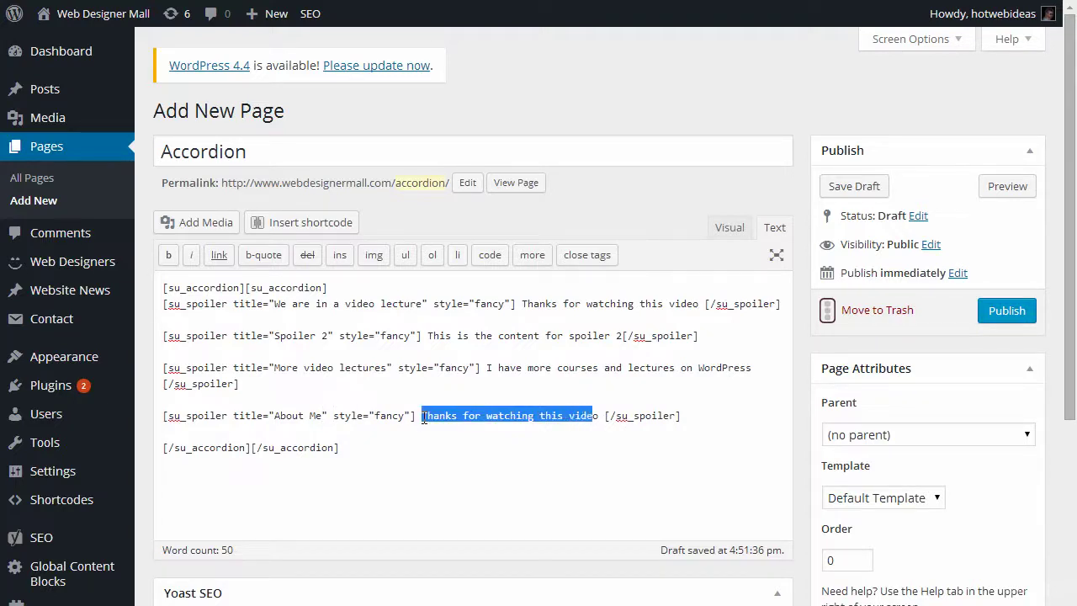
pyautogui.write('About ')
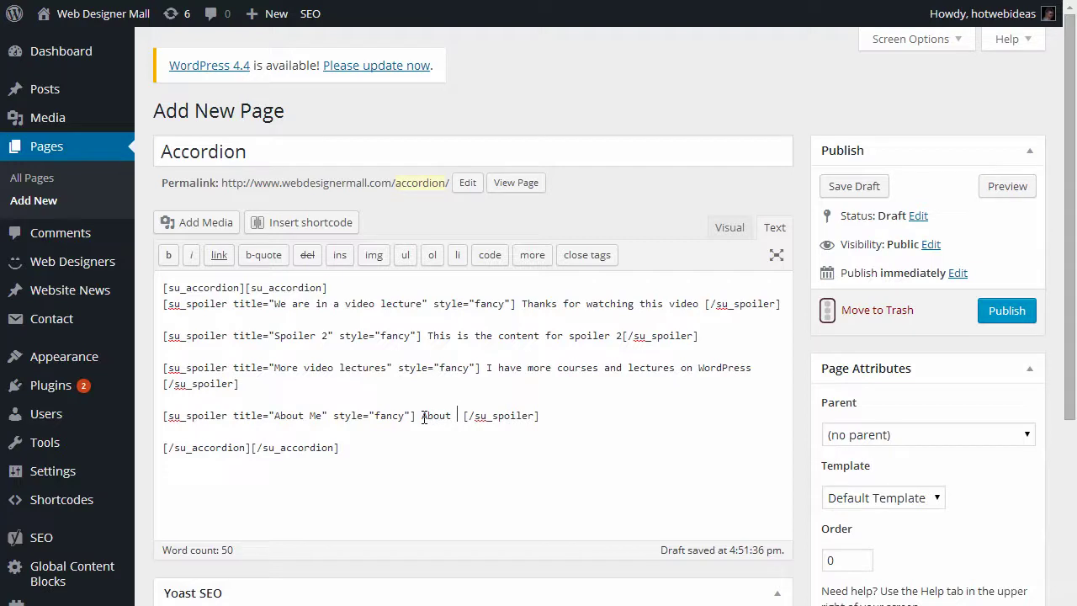
pyautogui.write('Me')
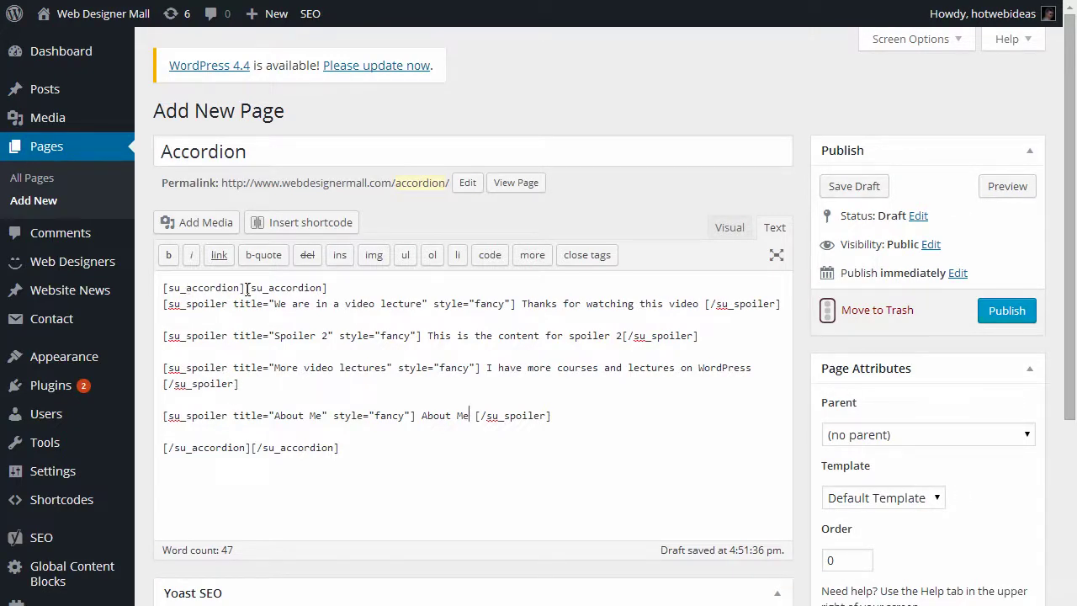
pyautogui.moveTo(246, 287); pyautogui.dragTo(339, 288)
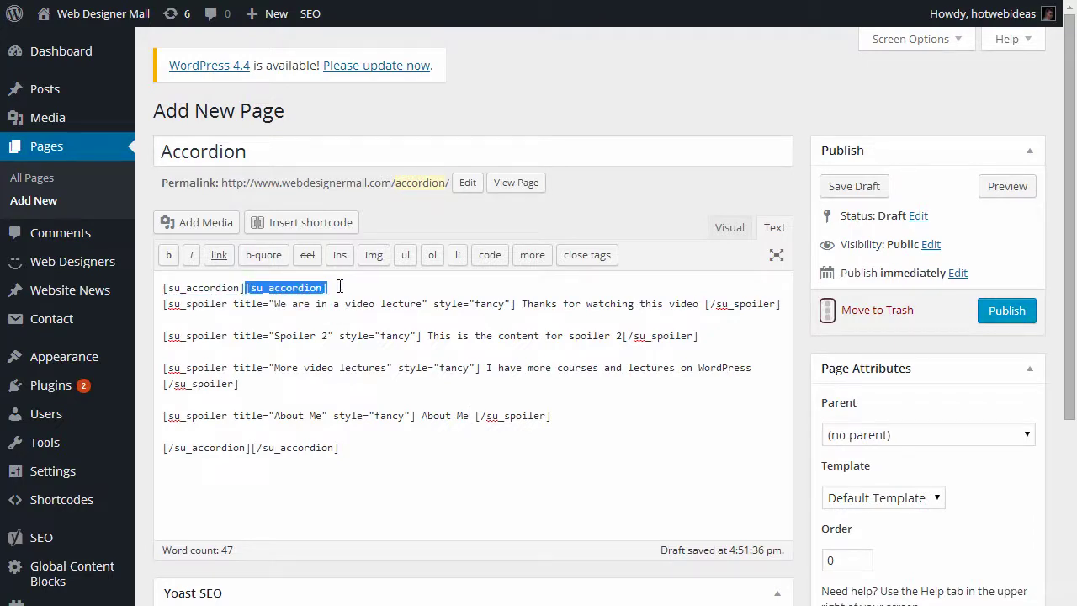
# Delete the duplicate [su_accordion] and [/su_accordion] tags and publish the Accordion page.
pyautogui.press('Delete')
pyautogui.moveTo(251, 447); pyautogui.dragTo(379, 453)
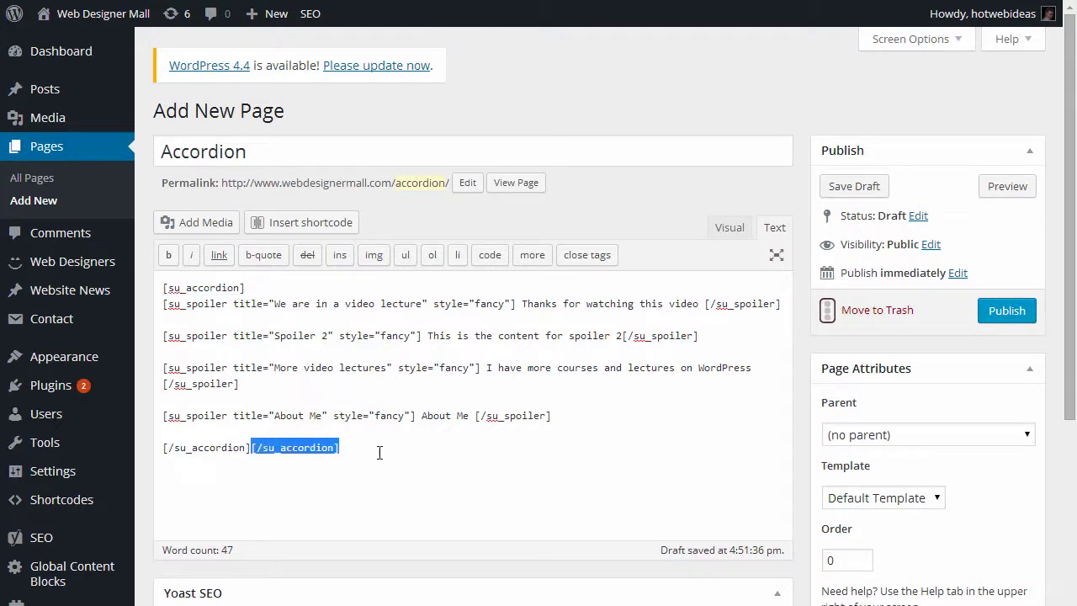
pyautogui.press('Delete')
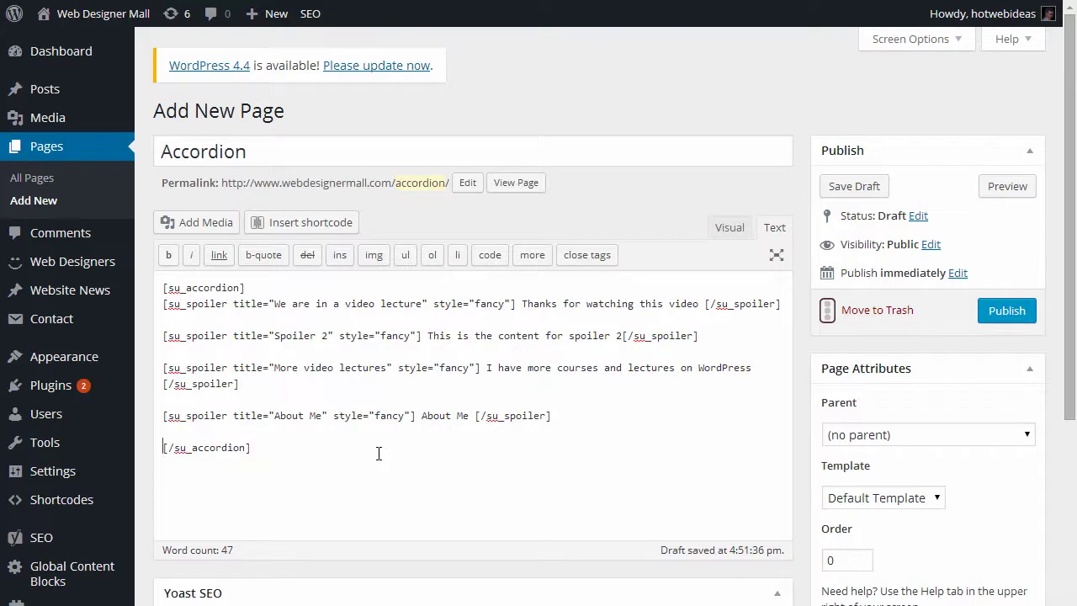
pyautogui.click(1003, 316)
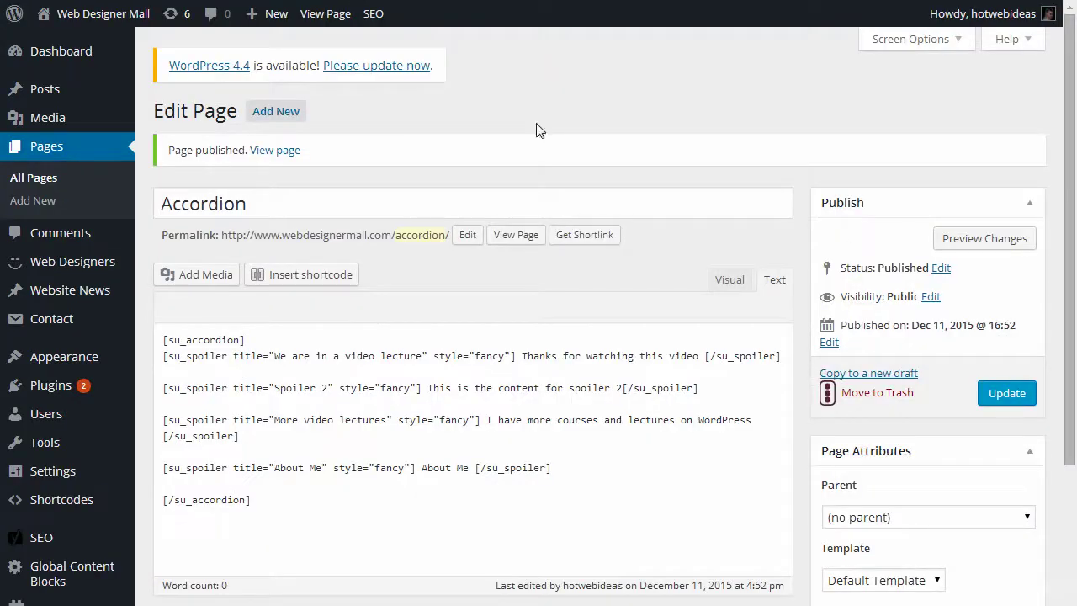
pyautogui.click(279, 157)
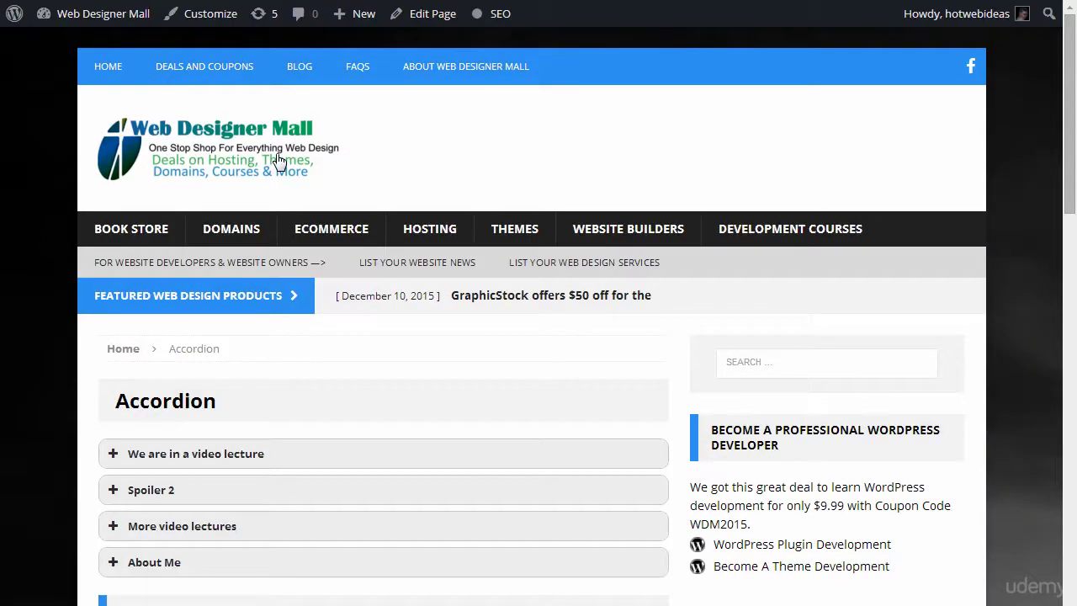
# Expand and collapse each spoiler: We are in a video lecture, Spoiler 2, More video lectures, About Me.
pyautogui.scroll(-2, 259, 387)
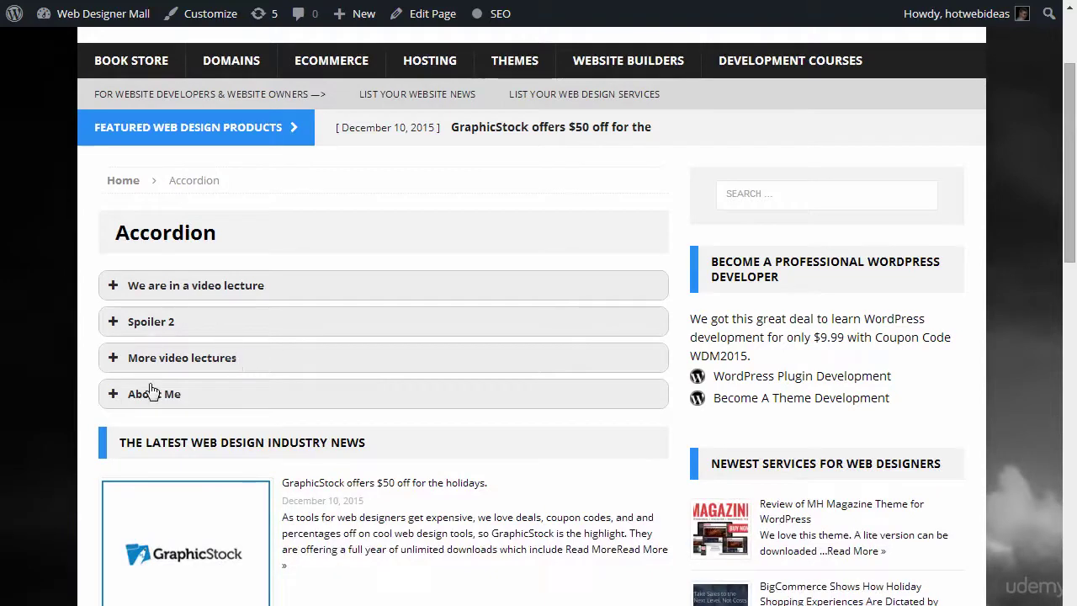
pyautogui.click(193, 290)
pyautogui.click(196, 291)
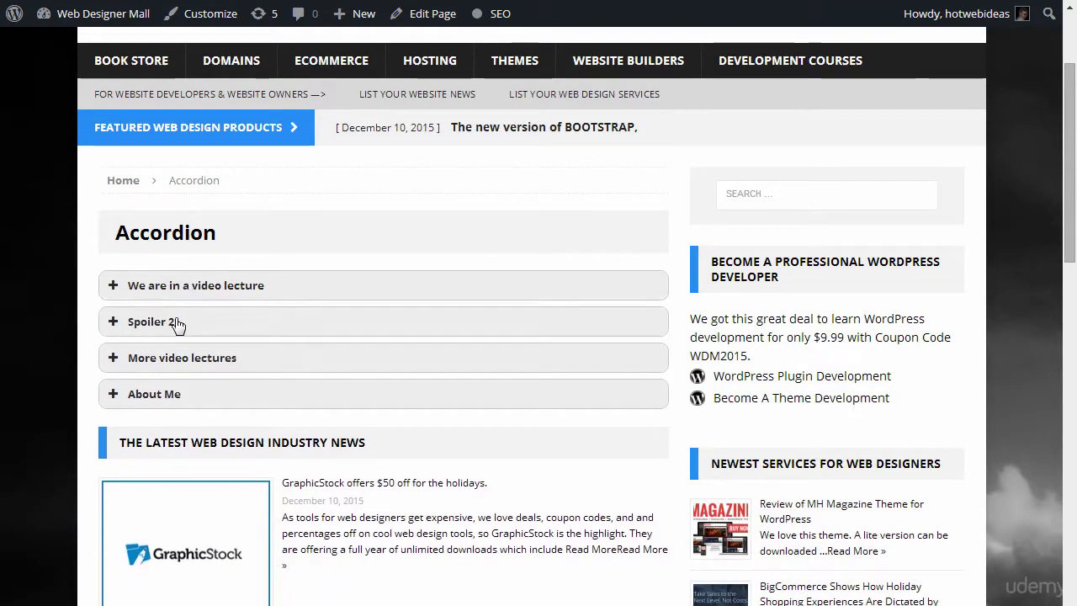
pyautogui.click(176, 324)
pyautogui.click(202, 332)
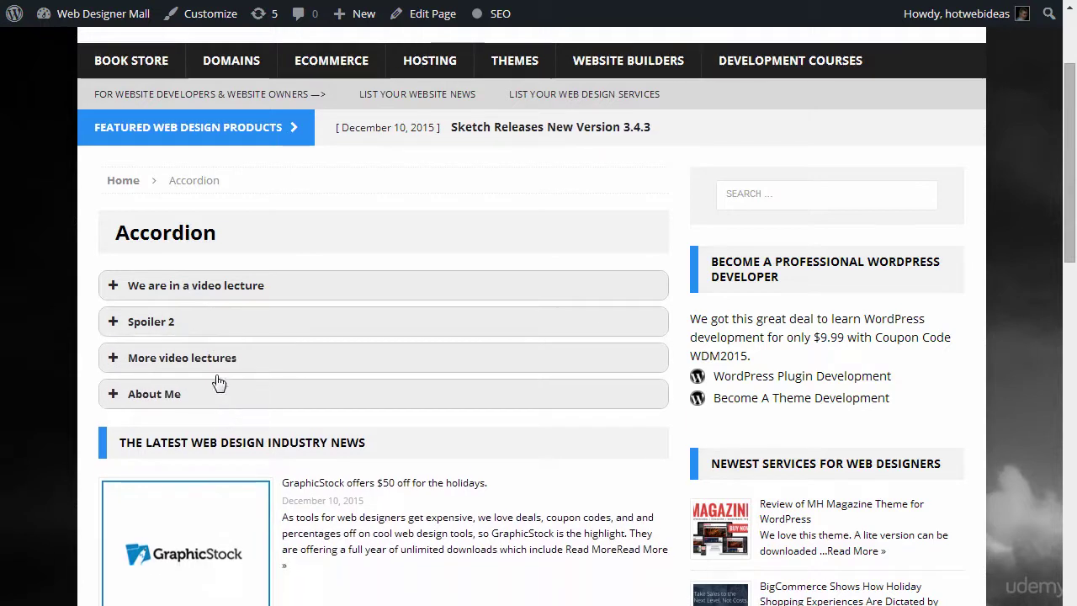
pyautogui.click(212, 367)
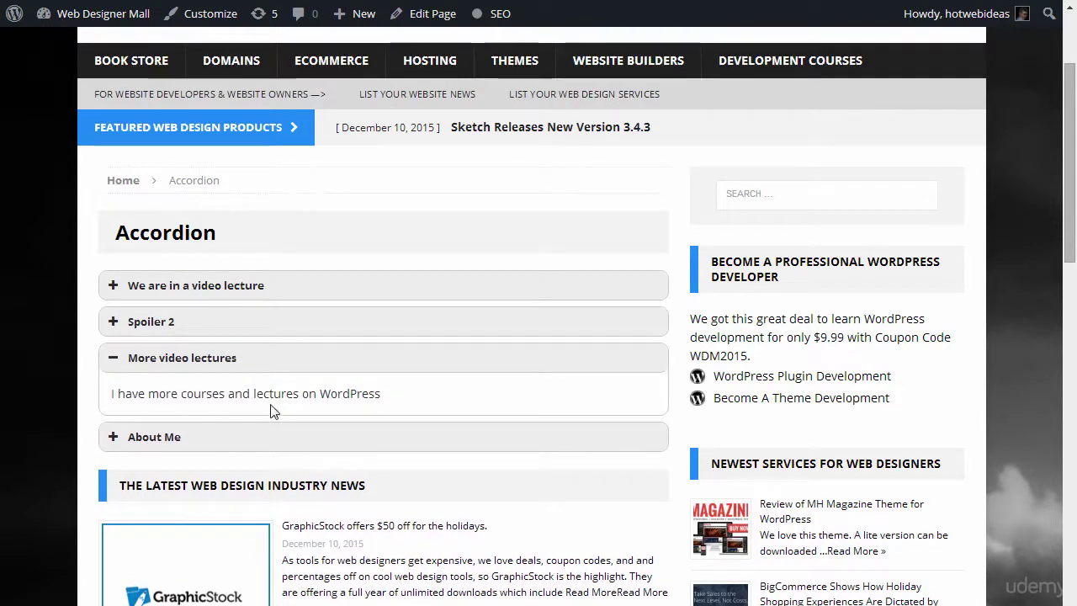
pyautogui.click(257, 361)
pyautogui.click(212, 395)
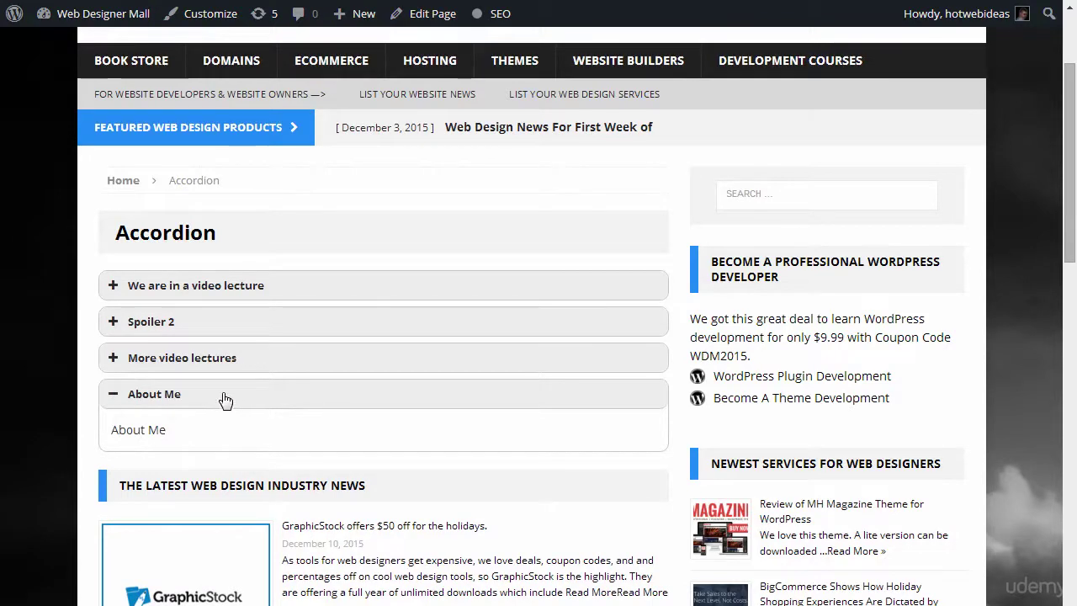
pyautogui.click(225, 400)
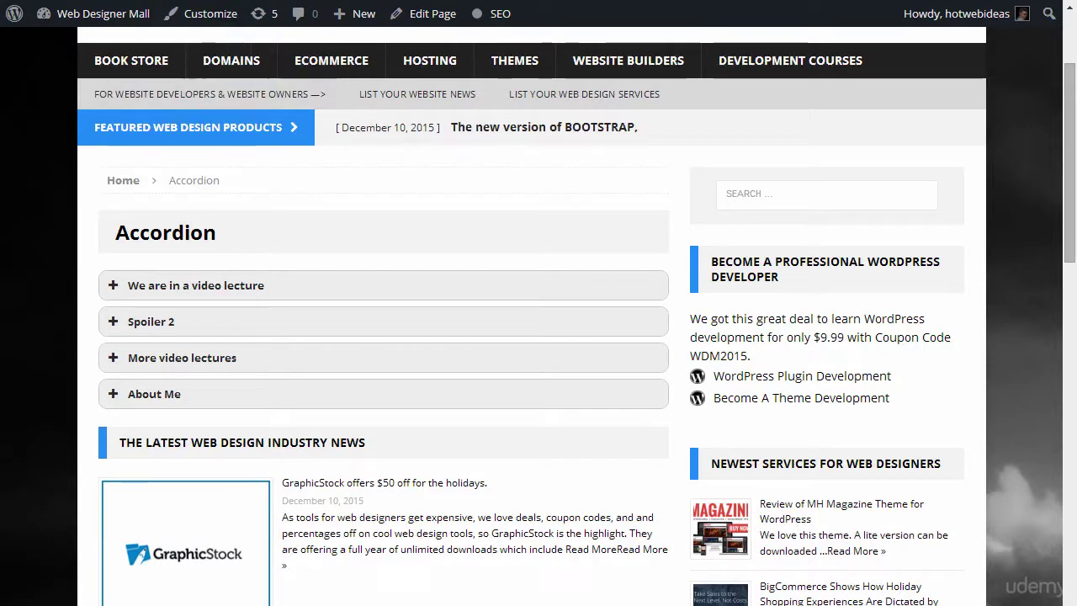
# Reopen the Accordion page and insert an Accordion shortcode with class accordion-red at the top.
pyautogui.click(416, 15)
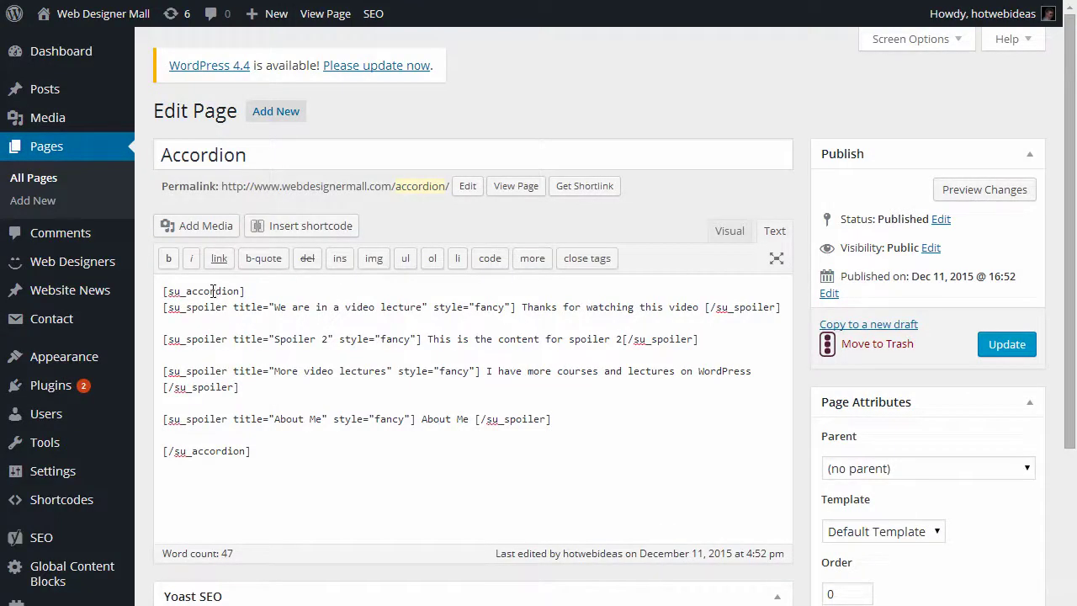
pyautogui.press('Return')
pyautogui.press('Return')
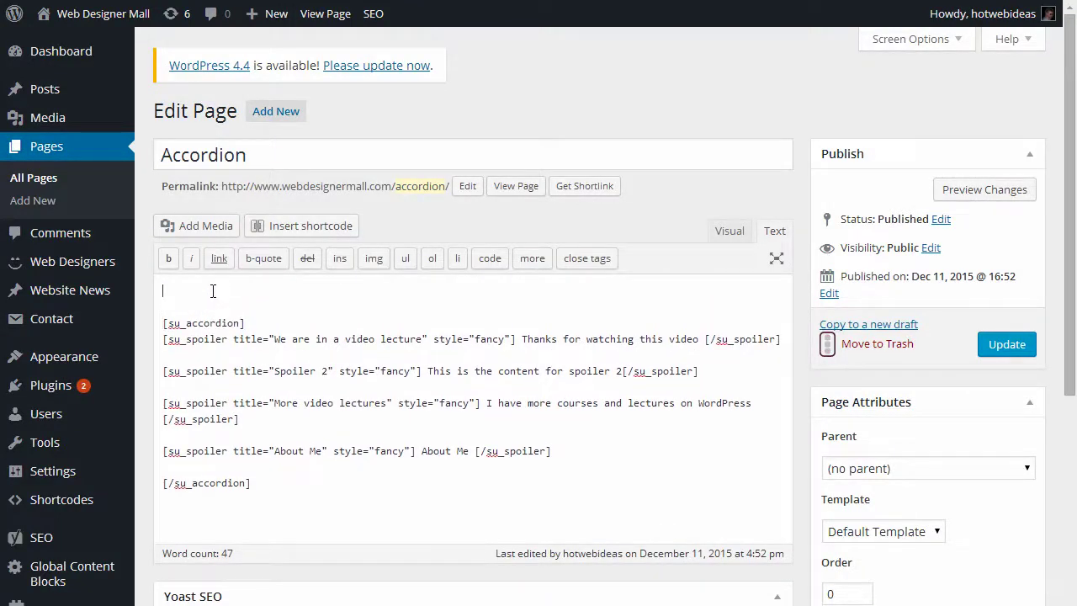
pyautogui.click(266, 225)
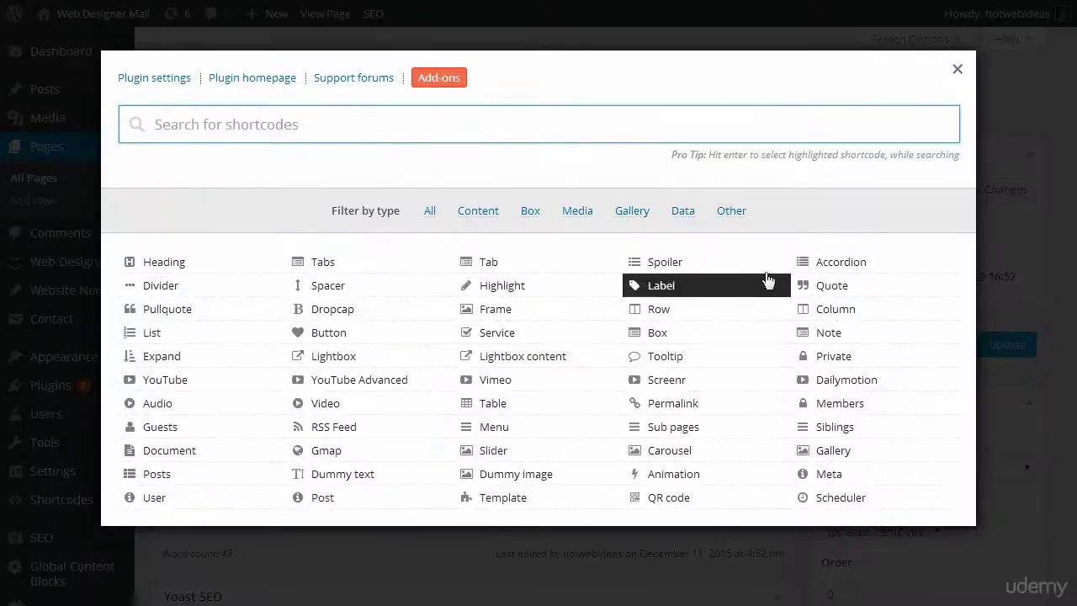
pyautogui.click(796, 262)
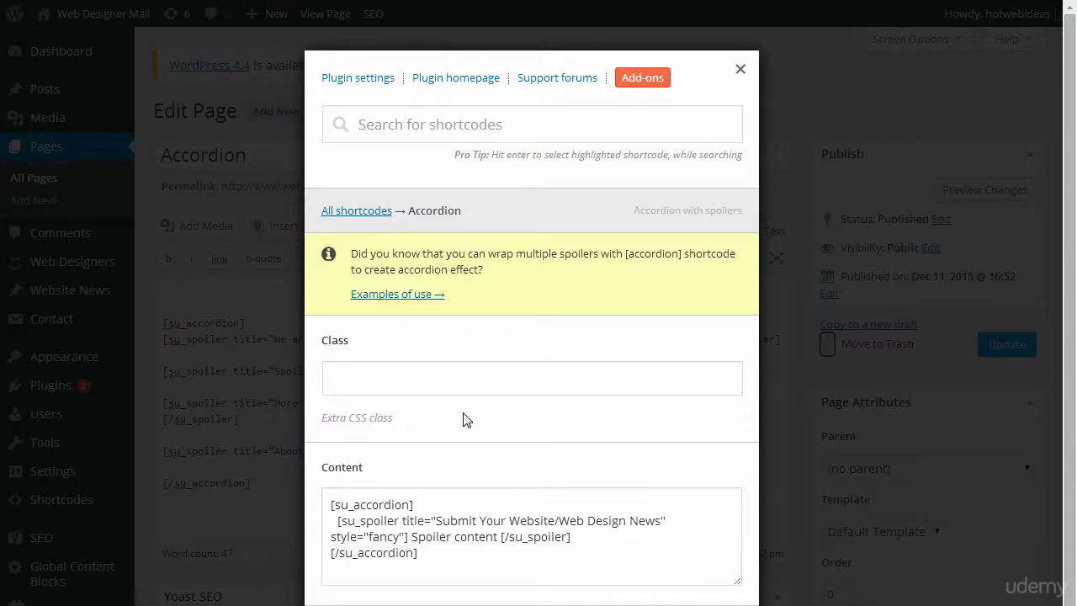
pyautogui.click(404, 384)
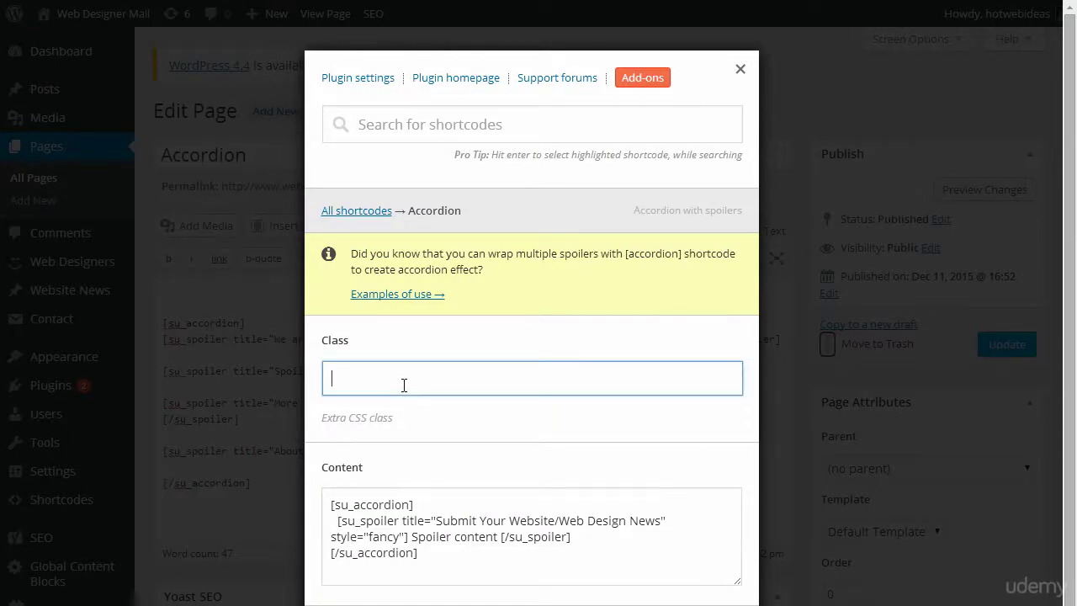
pyautogui.write('accordion-red')
pyautogui.scroll(-1, 404, 383)
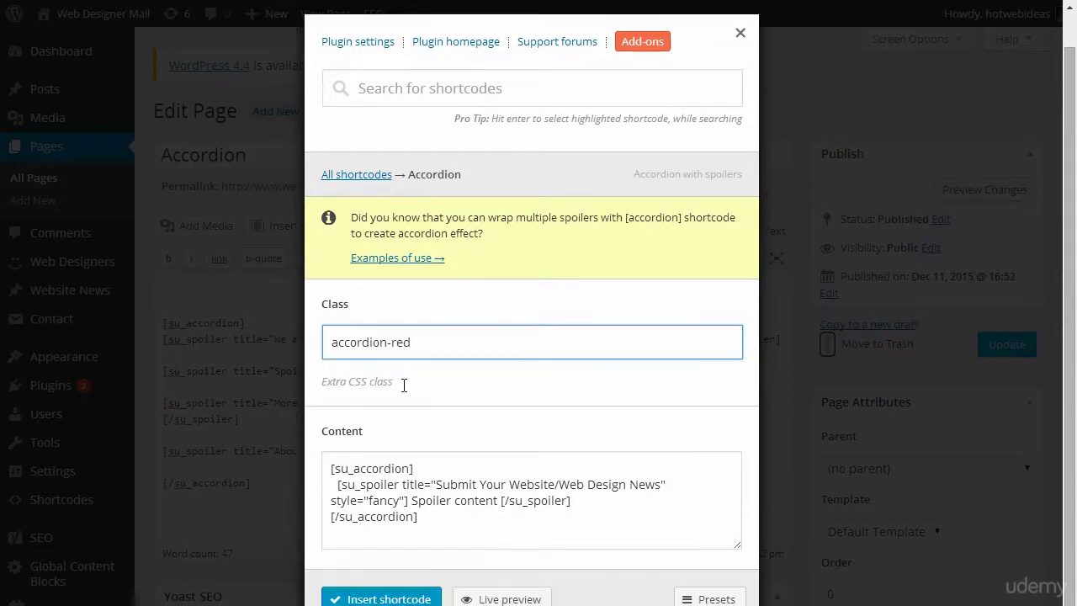
pyautogui.click(395, 600)
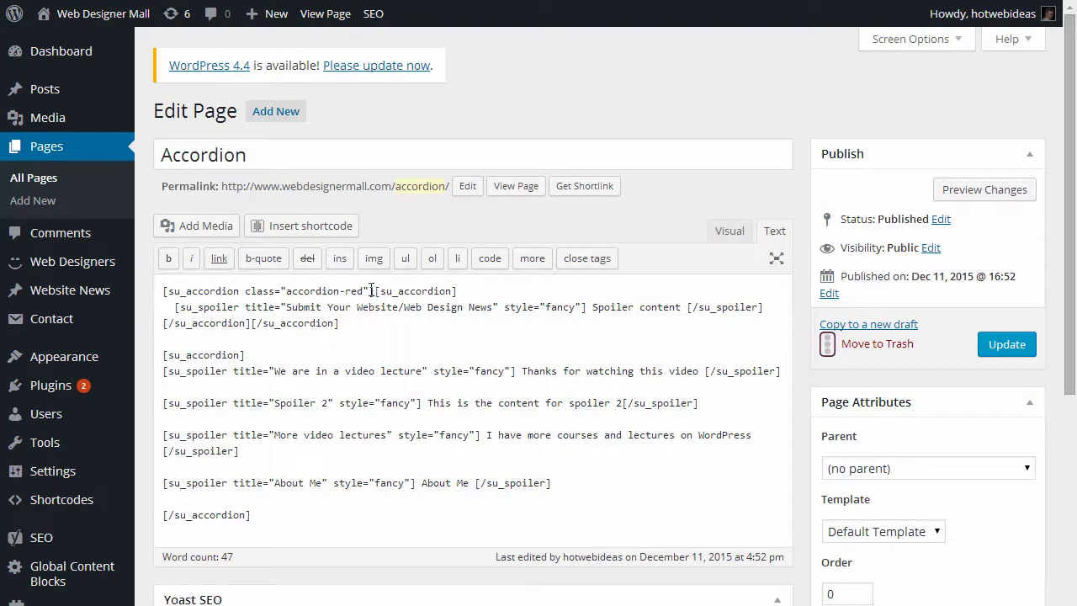
# Delete the duplicate [su_accordion] opening tag after the accordion-red tag, plus its leftover bracket.
pyautogui.moveTo(378, 291); pyautogui.dragTo(471, 289)
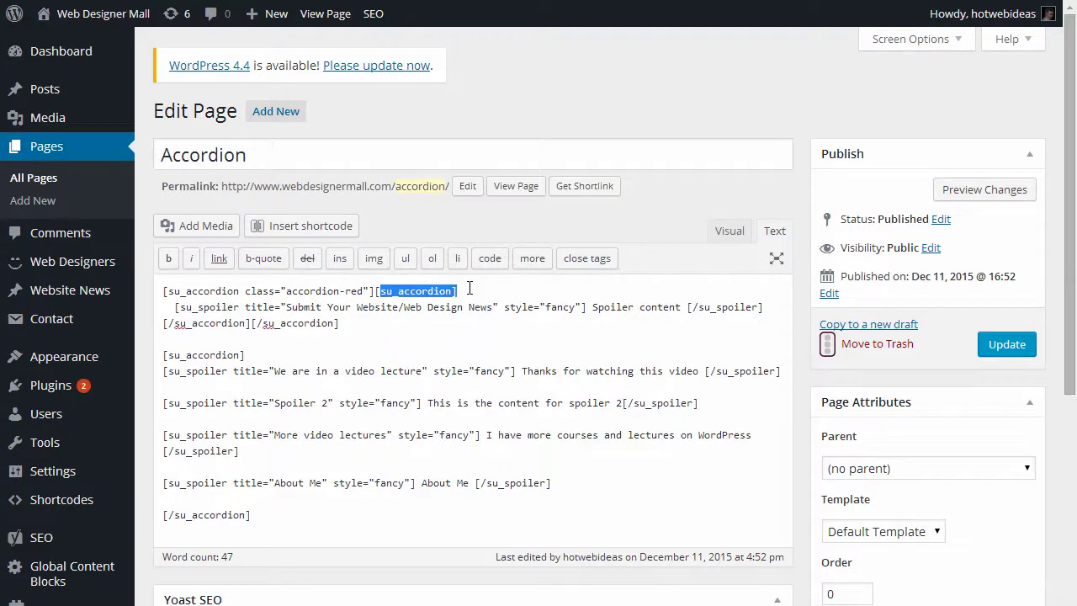
pyautogui.press('BackSpace')
pyautogui.press('BackSpace')
pyautogui.click(354, 325)
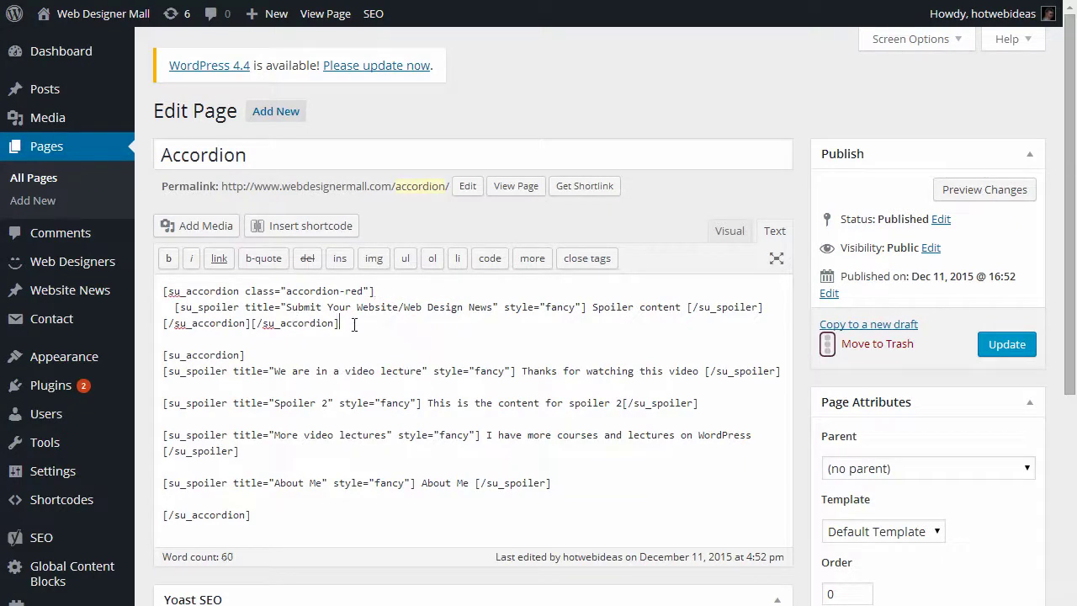
pyautogui.press('BackSpace')
pyautogui.press('BackSpace')
pyautogui.press('BackSpace')
pyautogui.press('BackSpace')
pyautogui.press('BackSpace')
pyautogui.press('BackSpace')
pyautogui.press('BackSpace')
pyautogui.press('BackSpace')
pyautogui.press('BackSpace')
pyautogui.press('BackSpace')
pyautogui.press('BackSpace')
pyautogui.press('BackSpace')
pyautogui.press('BackSpace')
pyautogui.press('BackSpace')
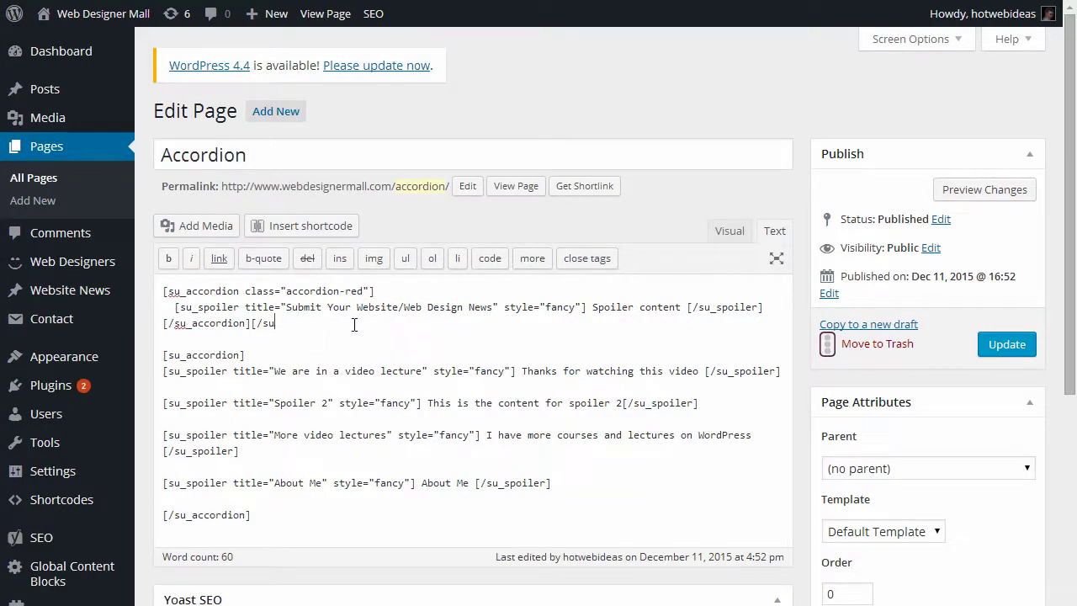